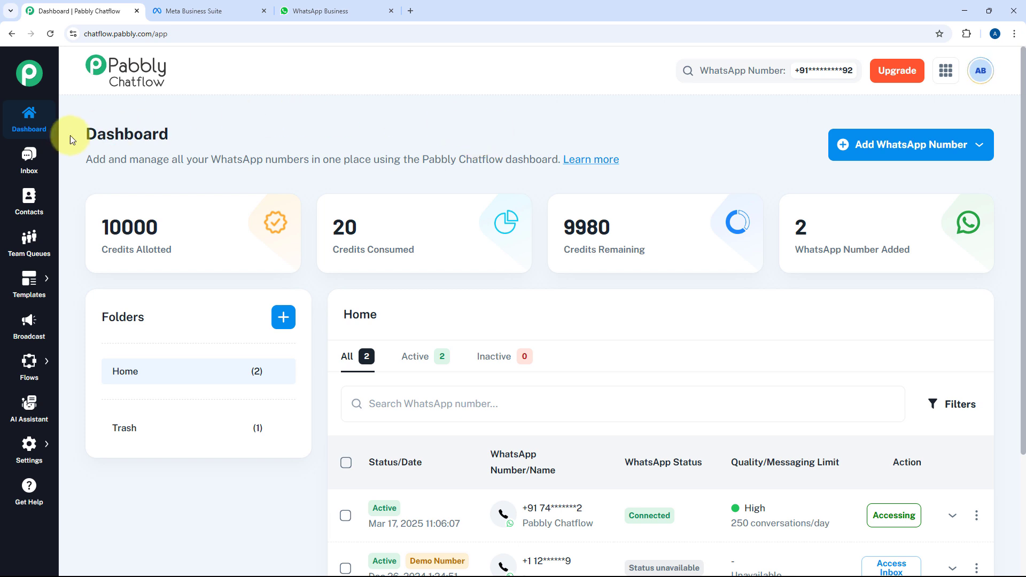
- Go to the Catalog page under Flows in the Pabbly sidebar
{"action": "mouse_move", "coordinate": [25, 361]}
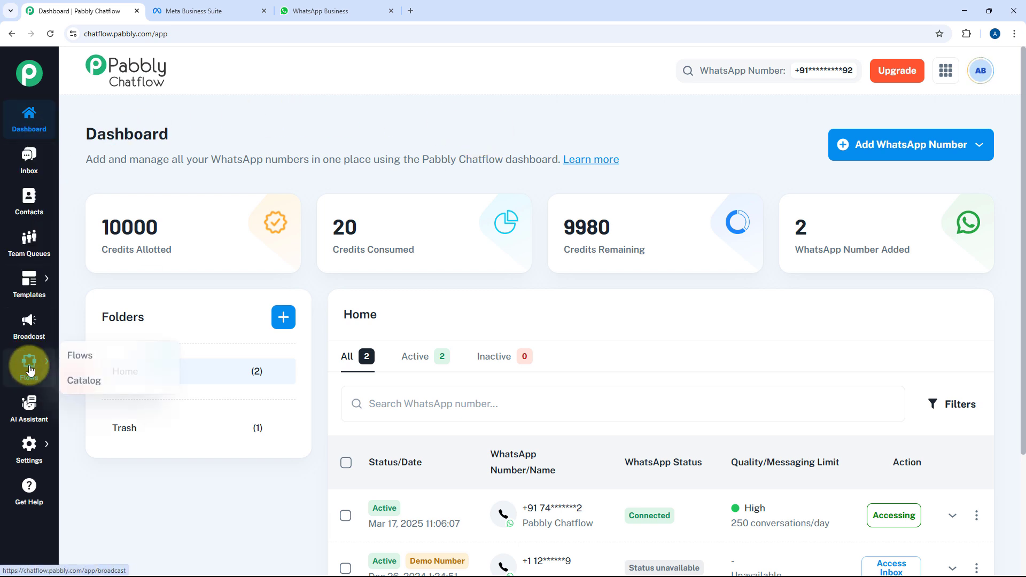
{"action": "left_click", "coordinate": [86, 381]}
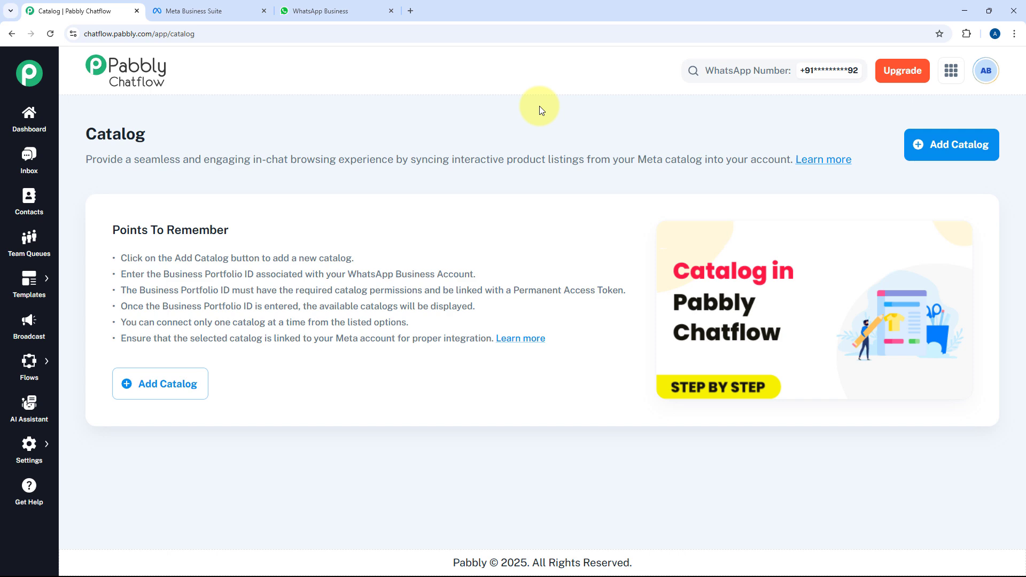
- Start adding a catalog, leaving the Business Portfolio ID dialog open, and go to Meta Business Suite
{"action": "left_click", "coordinate": [952, 143]}
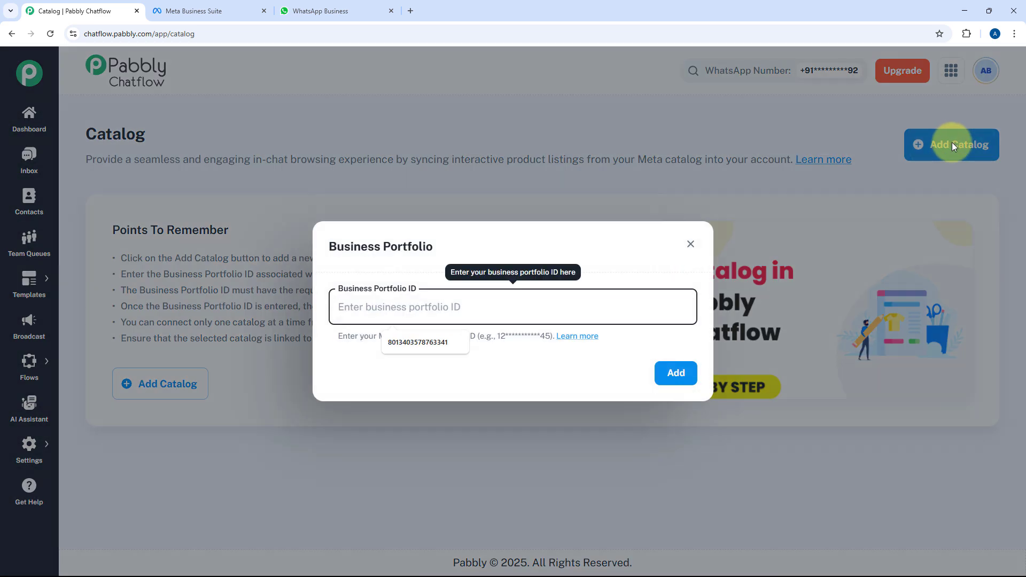
{"action": "left_click", "coordinate": [511, 250]}
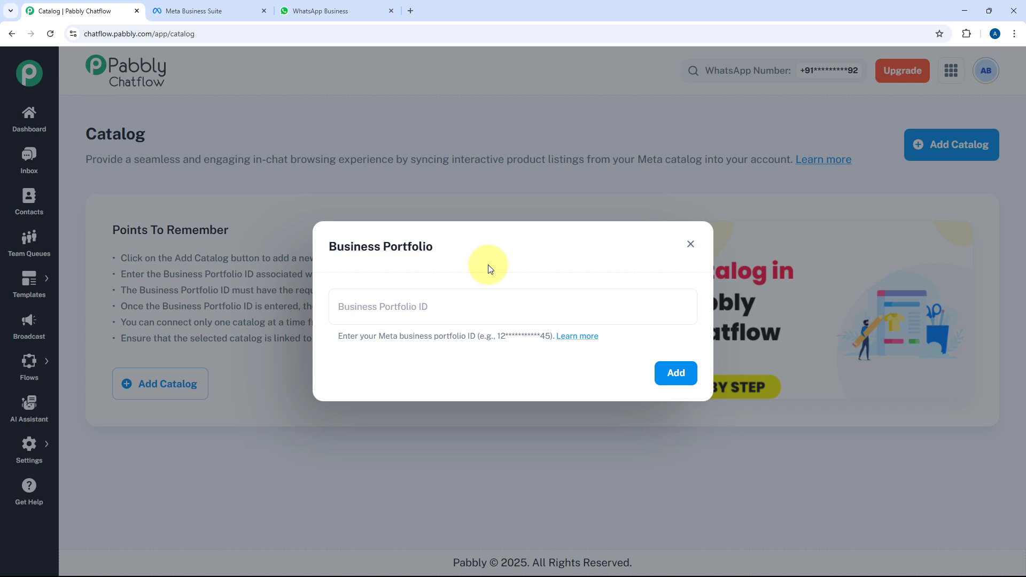
{"action": "left_click", "coordinate": [217, 4]}
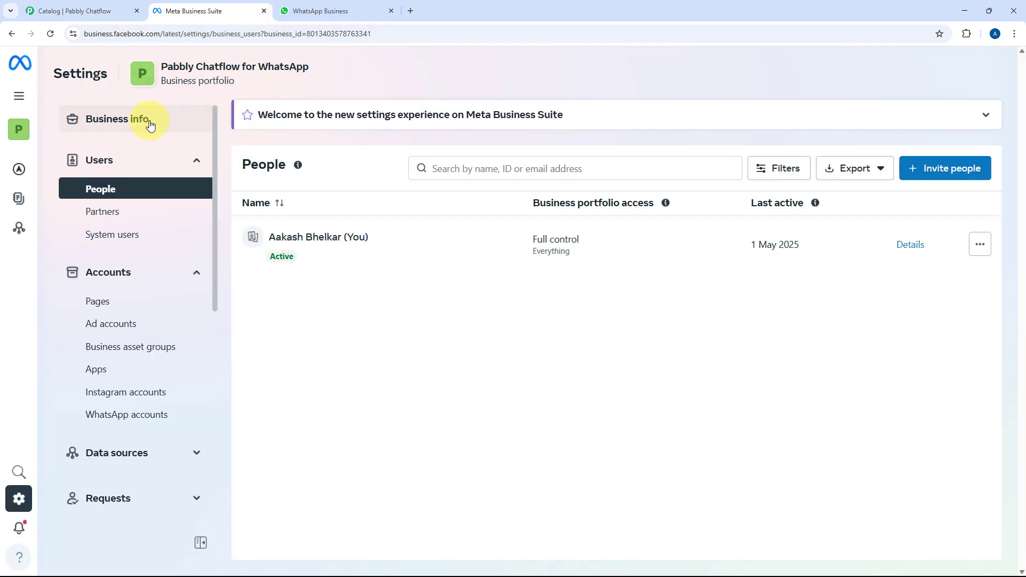
- Copy the business portfolio ID from Meta's Business info page and return to Pabbly's dialog
{"action": "left_click", "coordinate": [185, 123]}
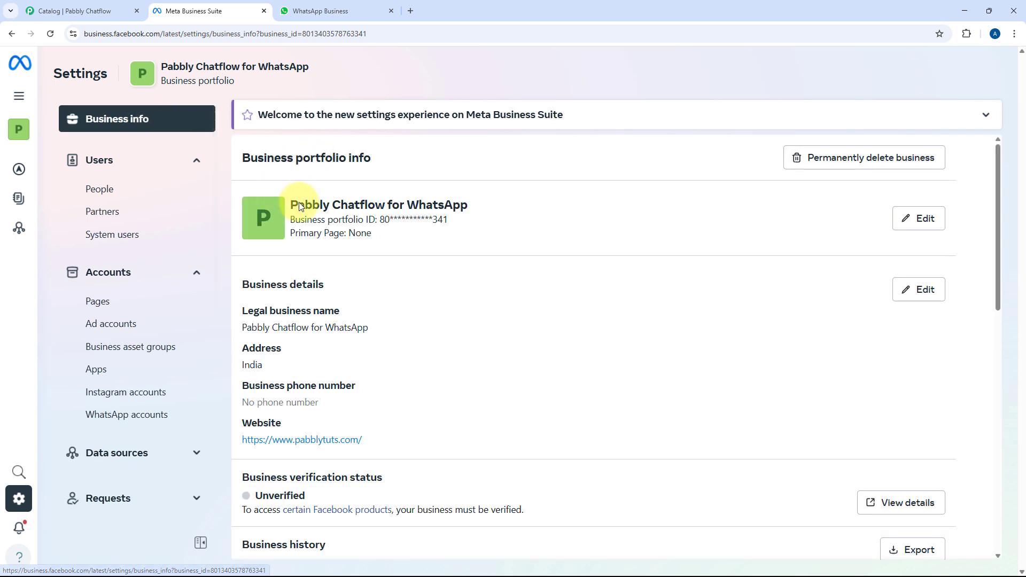
{"action": "left_click_drag", "start_coordinate": [449, 219], "coordinate": [387, 220]}
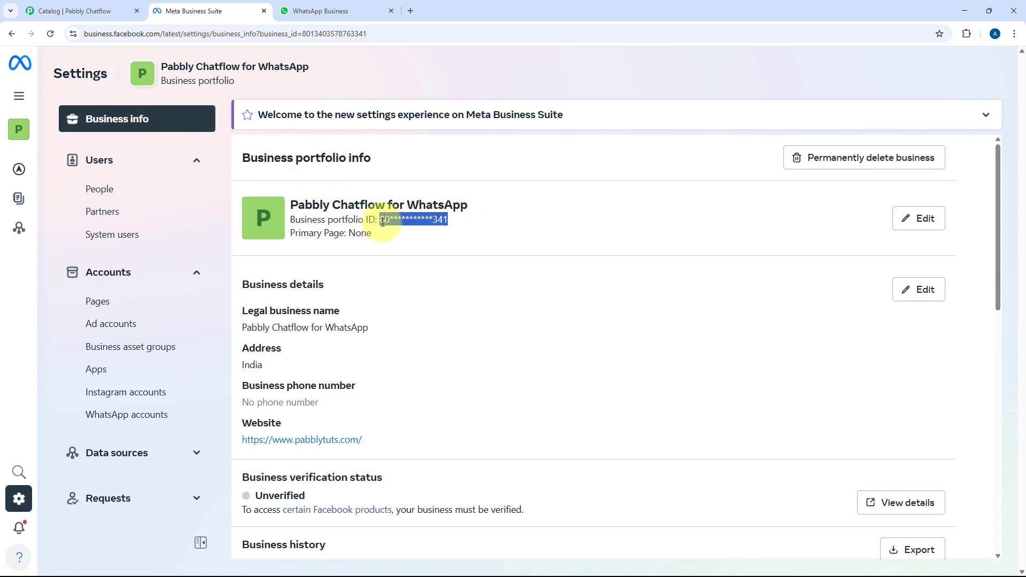
{"action": "right_click", "coordinate": [387, 223]}
{"action": "left_click", "coordinate": [476, 218]}
{"action": "left_click_drag", "start_coordinate": [449, 219], "coordinate": [384, 220]}
{"action": "right_click", "coordinate": [384, 220]}
{"action": "left_click", "coordinate": [405, 231]}
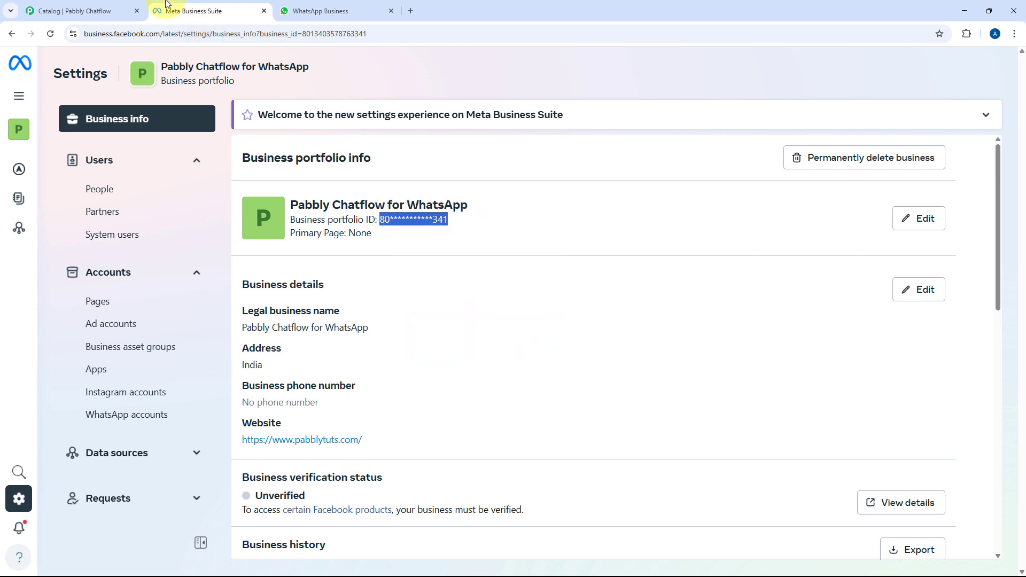
{"action": "left_click", "coordinate": [75, 11]}
{"action": "left_click", "coordinate": [370, 320]}
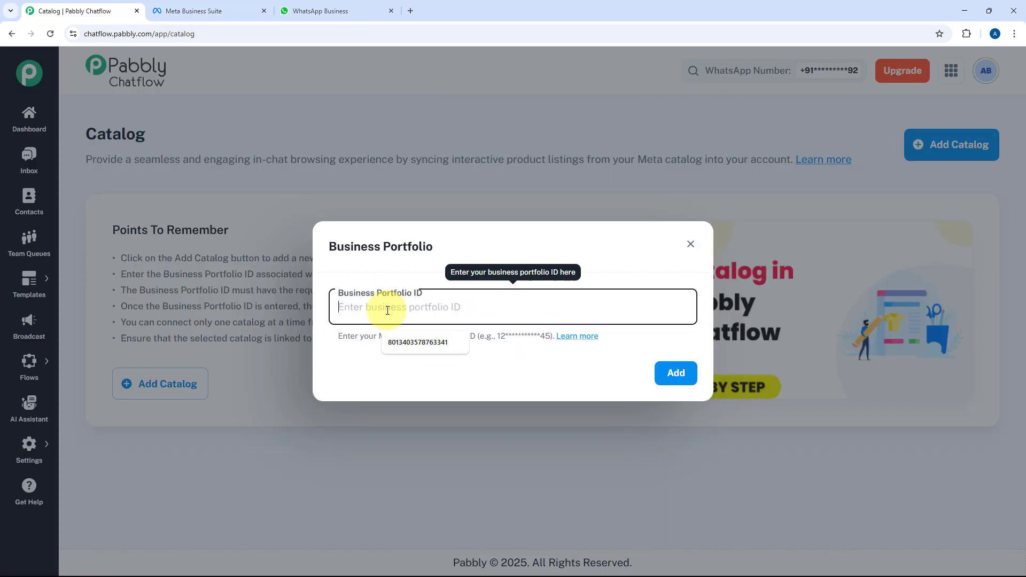
- Paste the portfolio ID and add it, listing New_Designer_Shirts and Shoes_Catalog
{"action": "left_click", "coordinate": [397, 339]}
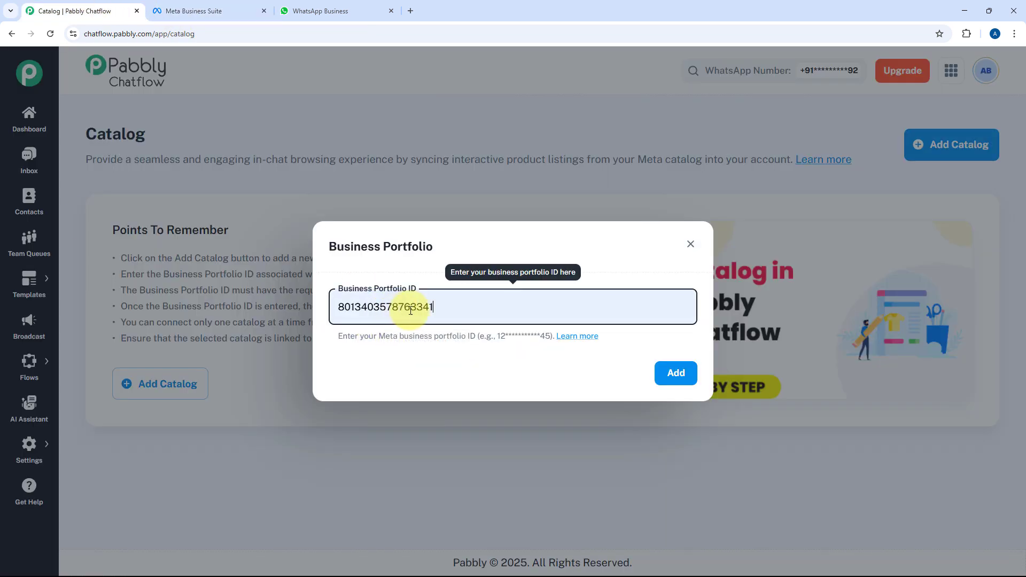
{"action": "left_click", "coordinate": [673, 376]}
{"action": "left_click", "coordinate": [673, 377]}
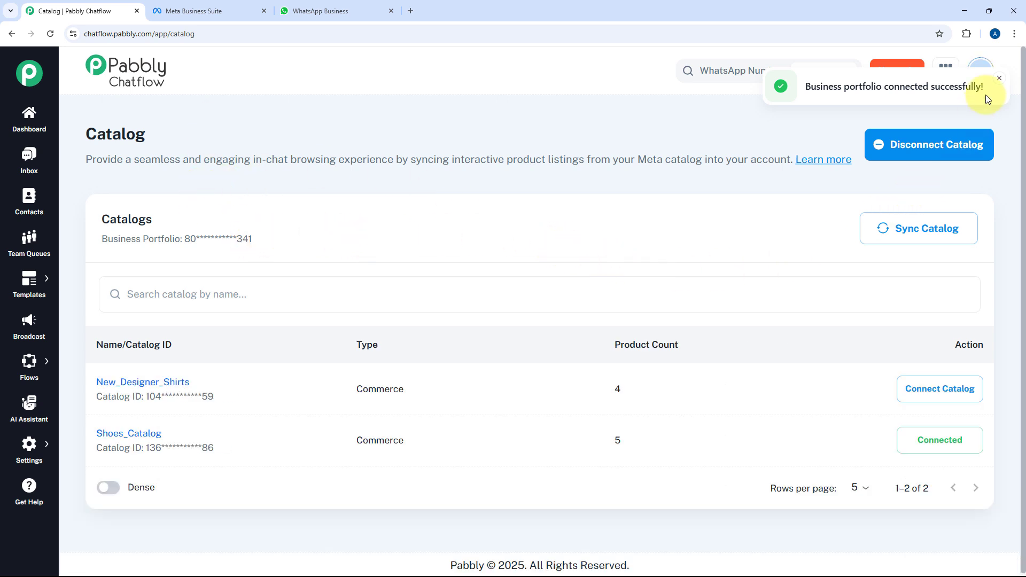
{"action": "left_click", "coordinate": [1000, 81]}
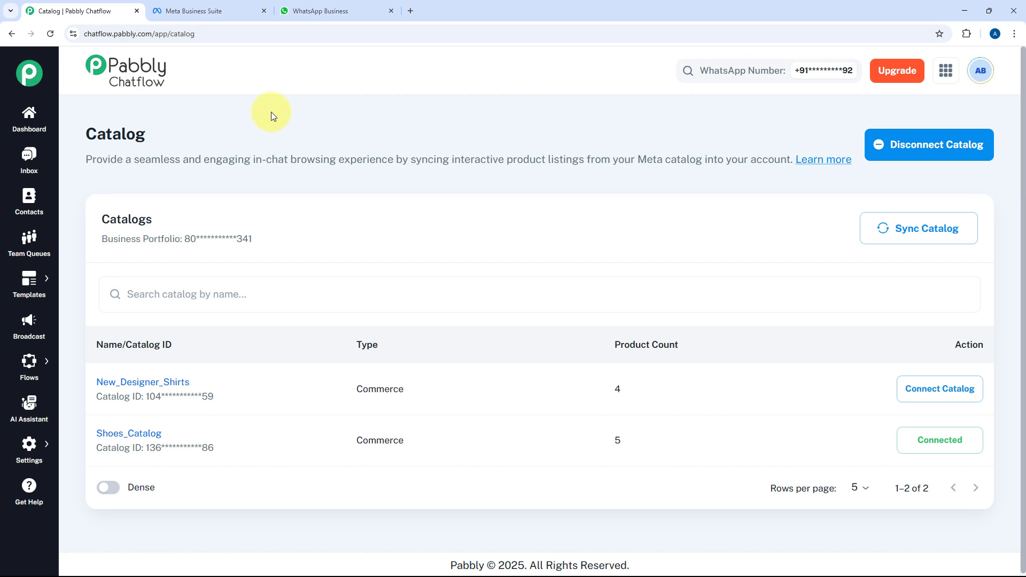
- Check the portfolio in Meta Business Suite, then return to Pabbly's catalog list
{"action": "left_click", "coordinate": [242, 14]}
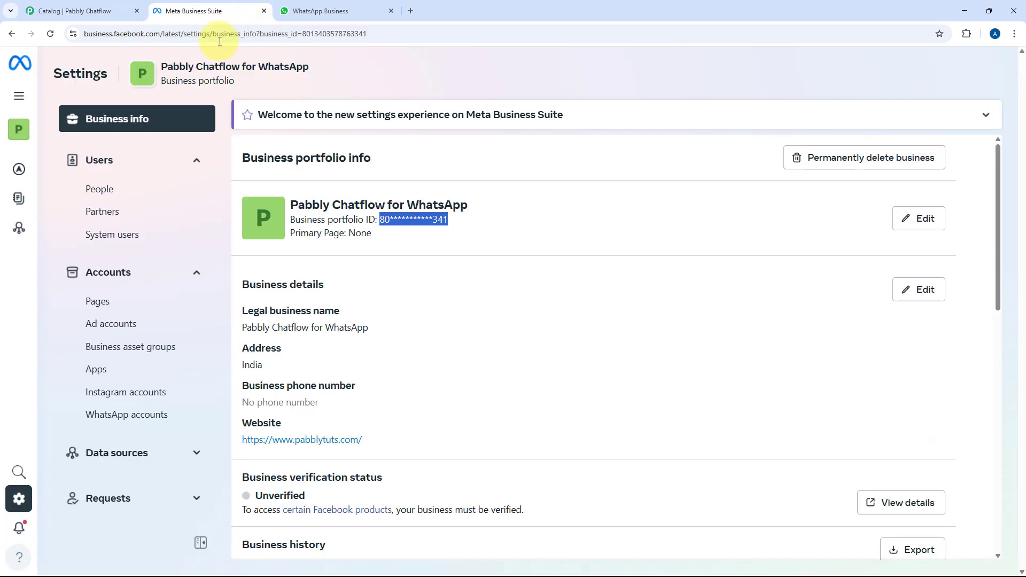
{"action": "left_click", "coordinate": [410, 175]}
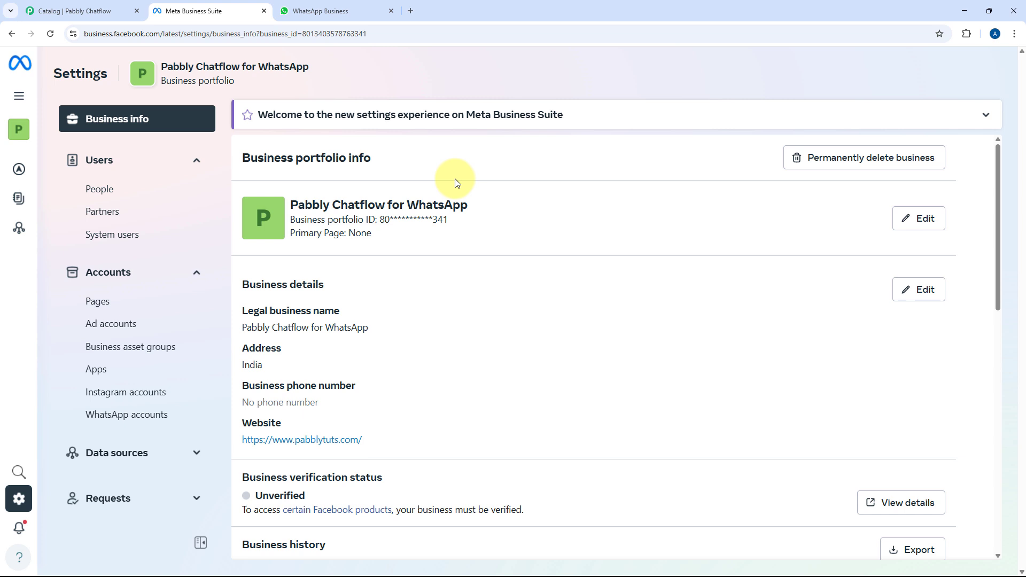
{"action": "left_click", "coordinate": [129, 12]}
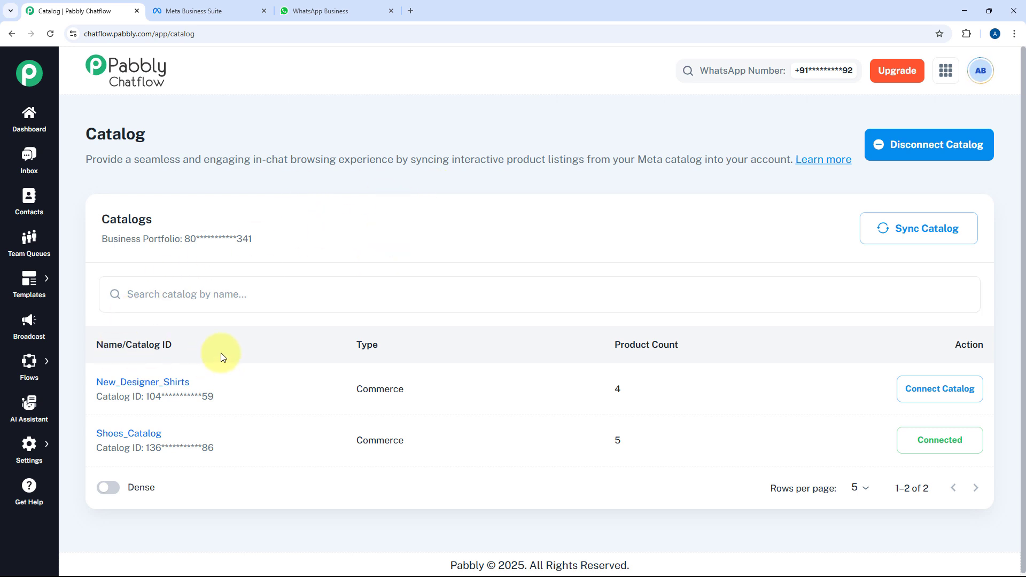
- View the four shirts in New_Designer_Shirts, then go back to Meta business settings
{"action": "left_click", "coordinate": [166, 383]}
{"action": "scroll", "coordinate": [486, 280], "scroll_direction": "down", "scroll_amount": 3}
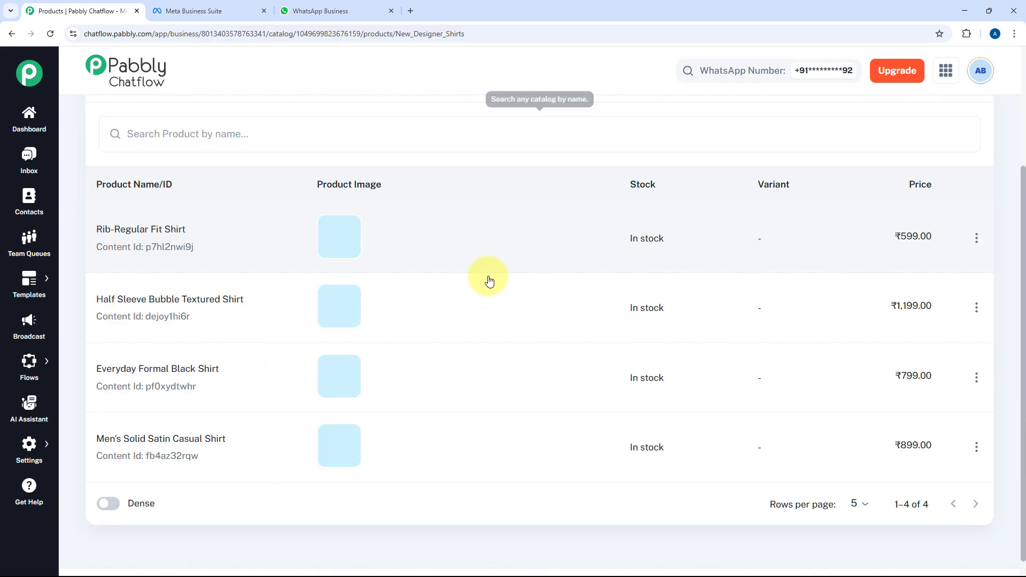
{"action": "scroll", "coordinate": [515, 276], "scroll_direction": "up", "scroll_amount": 3}
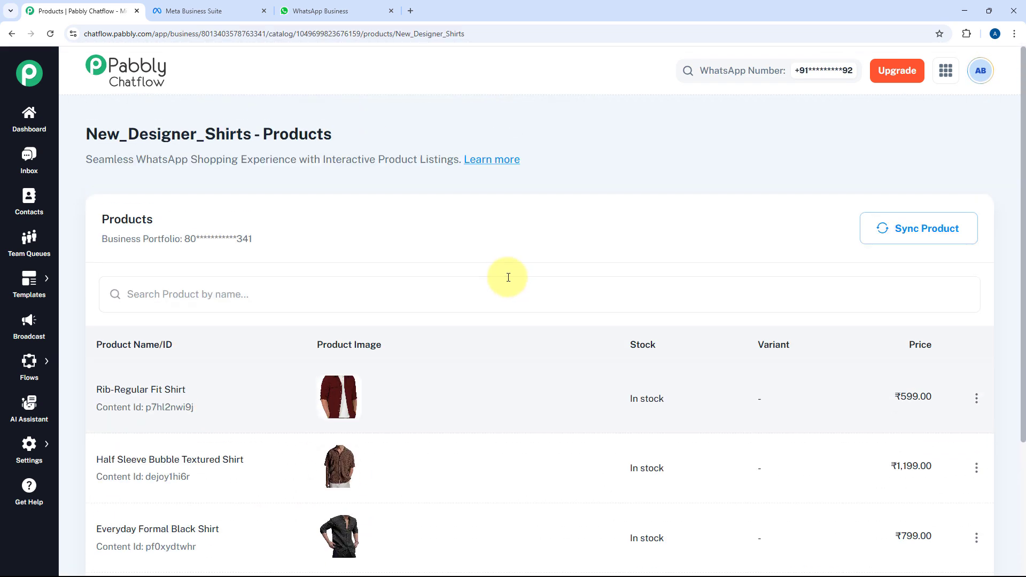
{"action": "left_click", "coordinate": [229, 7]}
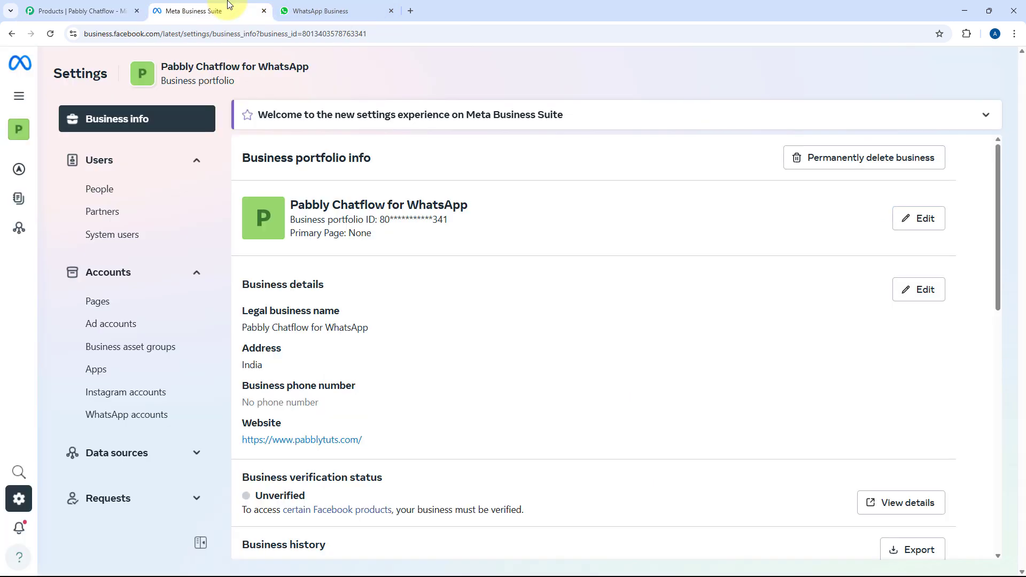
- Launch Commerce Manager from Meta Business Suite's All tools list
{"action": "mouse_move", "coordinate": [17, 305]}
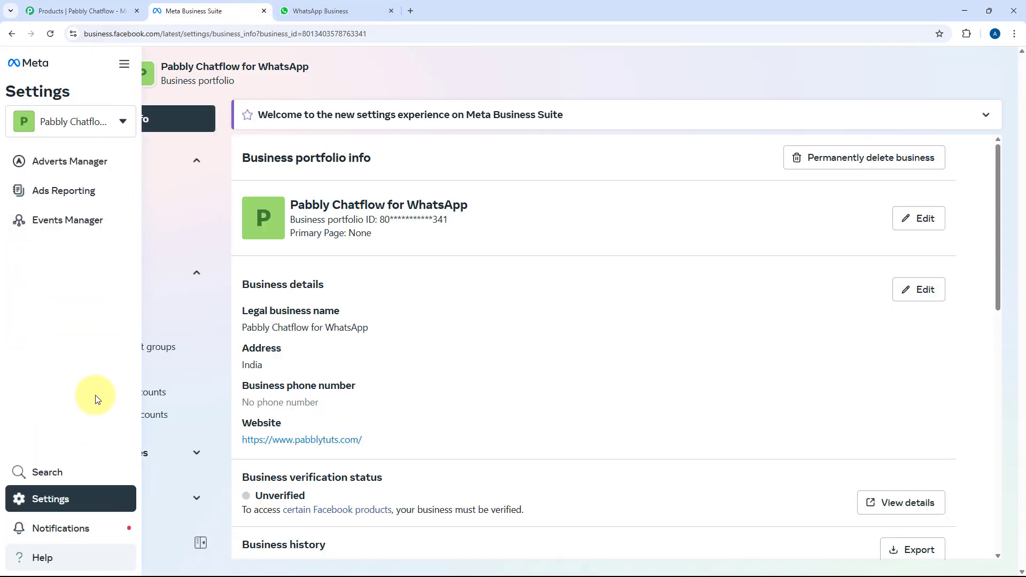
{"action": "left_click", "coordinate": [125, 69]}
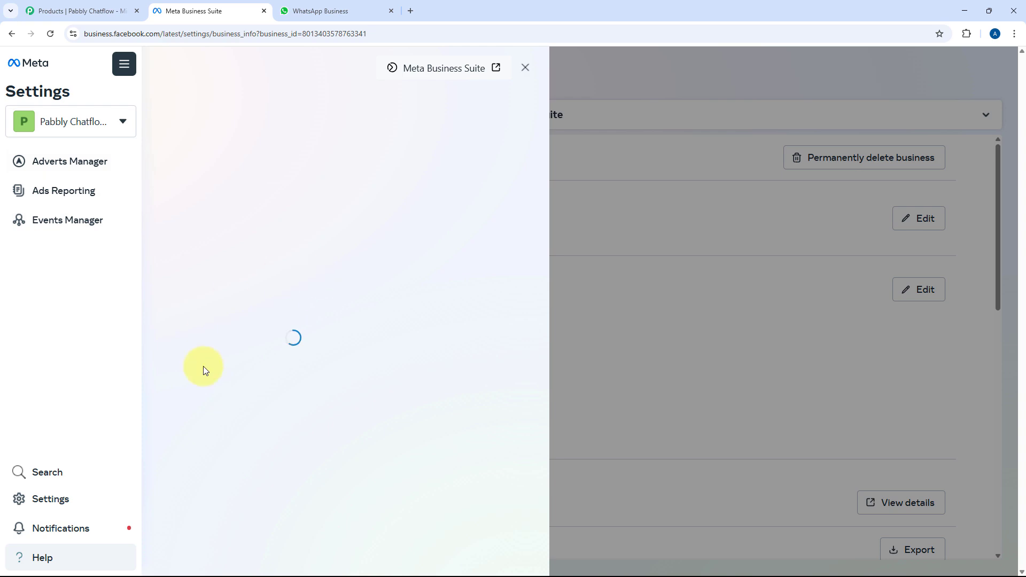
{"action": "scroll", "coordinate": [215, 401], "scroll_direction": "down", "scroll_amount": 3}
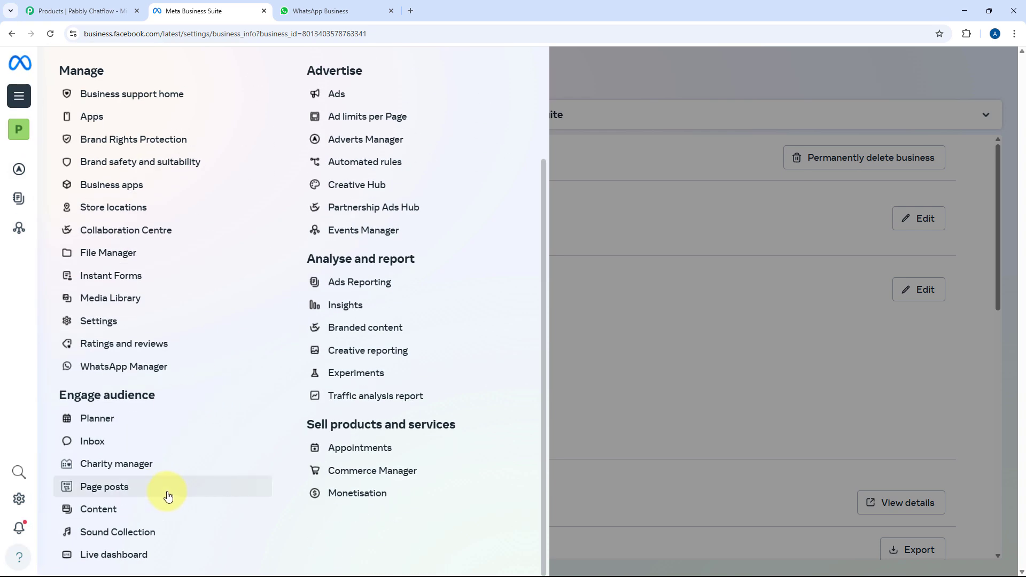
{"action": "left_click", "coordinate": [380, 472]}
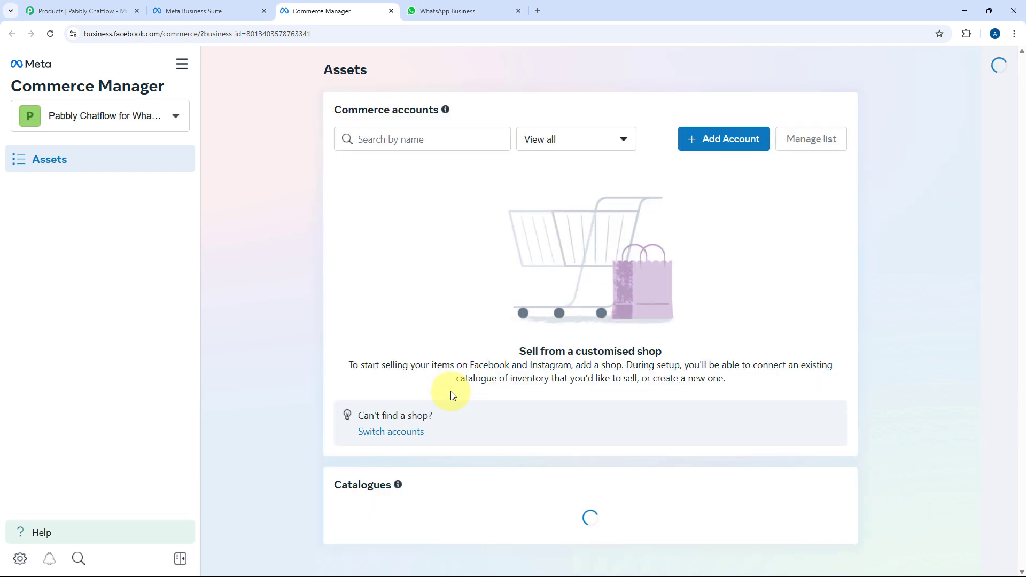
{"action": "scroll", "coordinate": [316, 331], "scroll_direction": "down", "scroll_amount": 2}
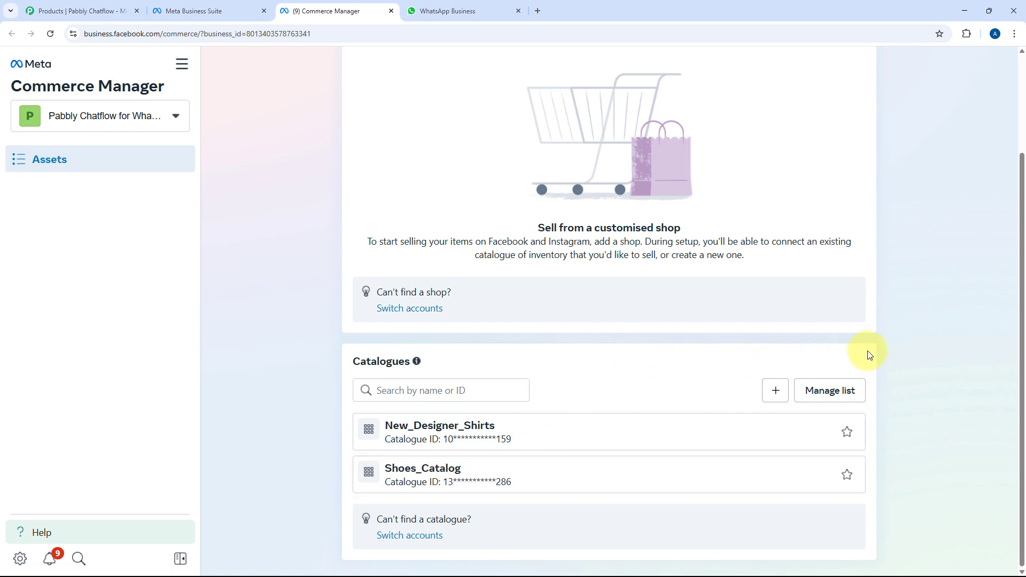
{"action": "left_click", "coordinate": [775, 394]}
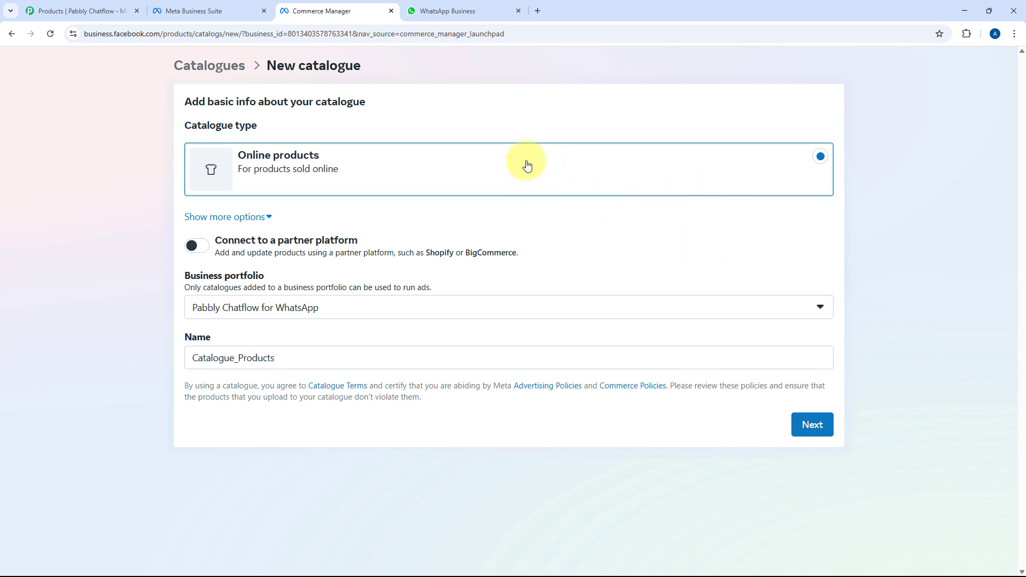
{"action": "left_click", "coordinate": [12, 34]}
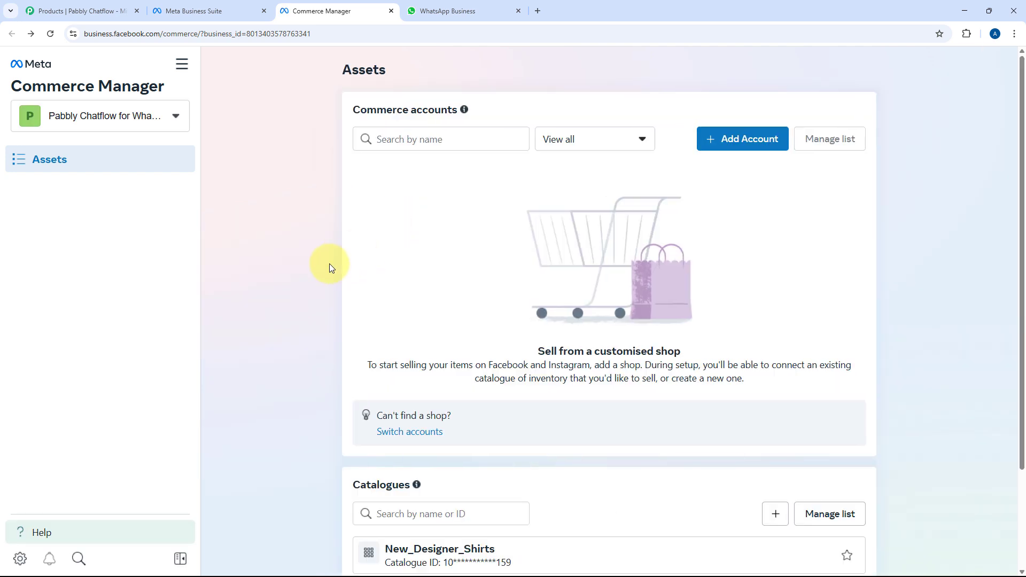
{"action": "scroll", "coordinate": [310, 273], "scroll_direction": "down", "scroll_amount": 3}
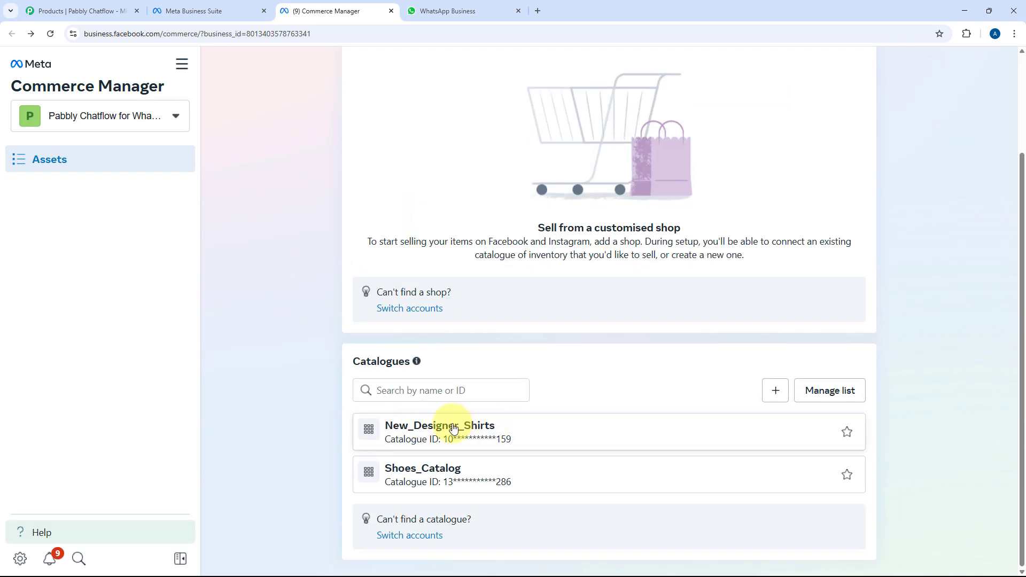
{"action": "left_click", "coordinate": [96, 9]}
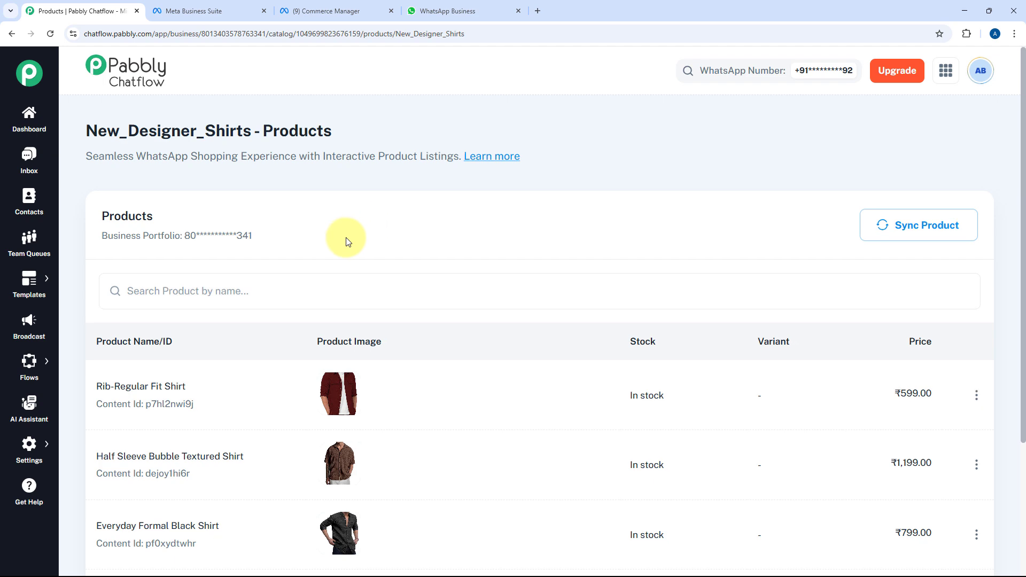
{"action": "scroll", "coordinate": [353, 243], "scroll_direction": "down", "scroll_amount": 3}
{"action": "left_click", "coordinate": [326, 10]}
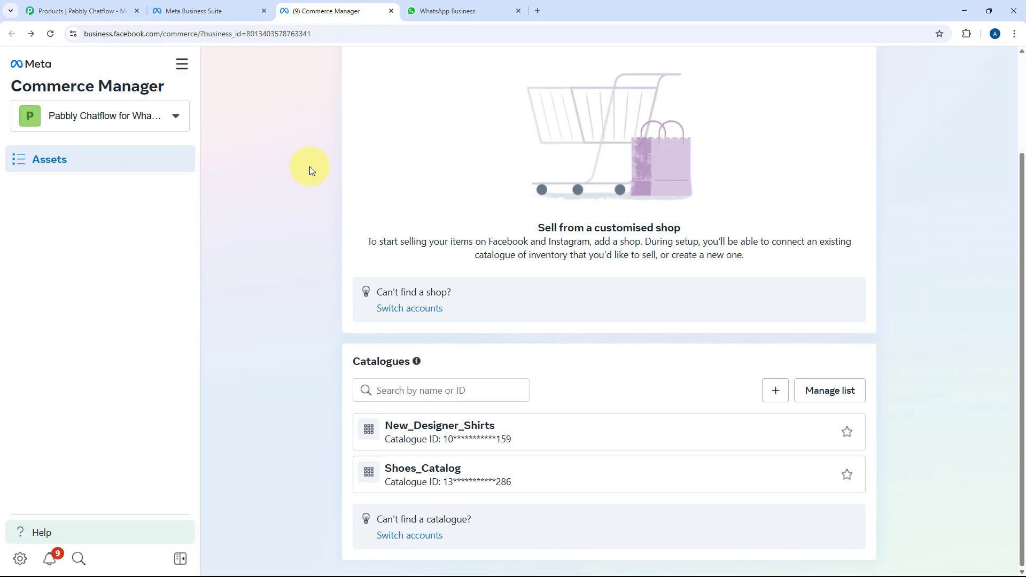
- Bring up the New_Designer_Shirts catalogue's items list in Commerce Manager
{"action": "left_click", "coordinate": [532, 433]}
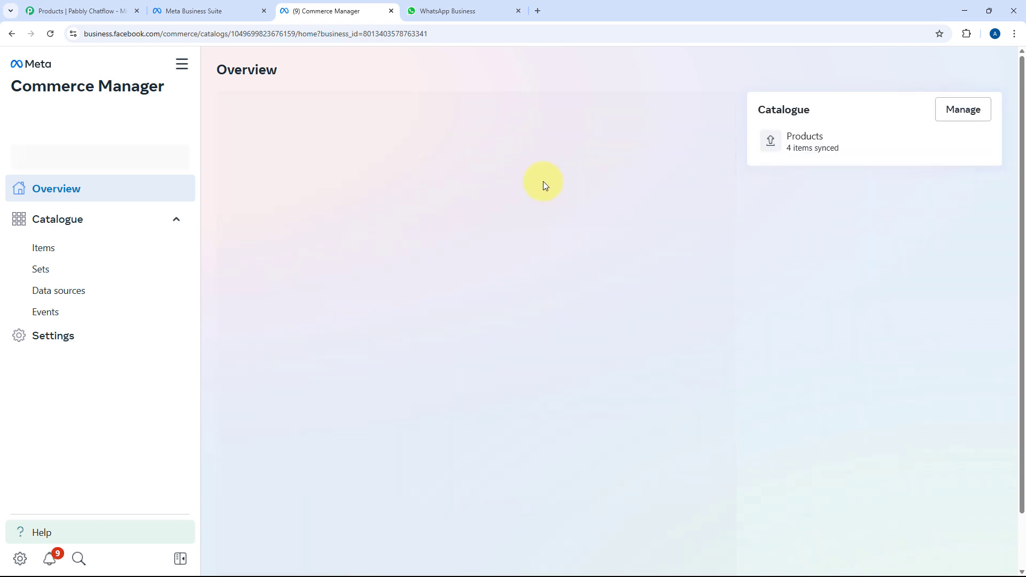
{"action": "left_click", "coordinate": [830, 149]}
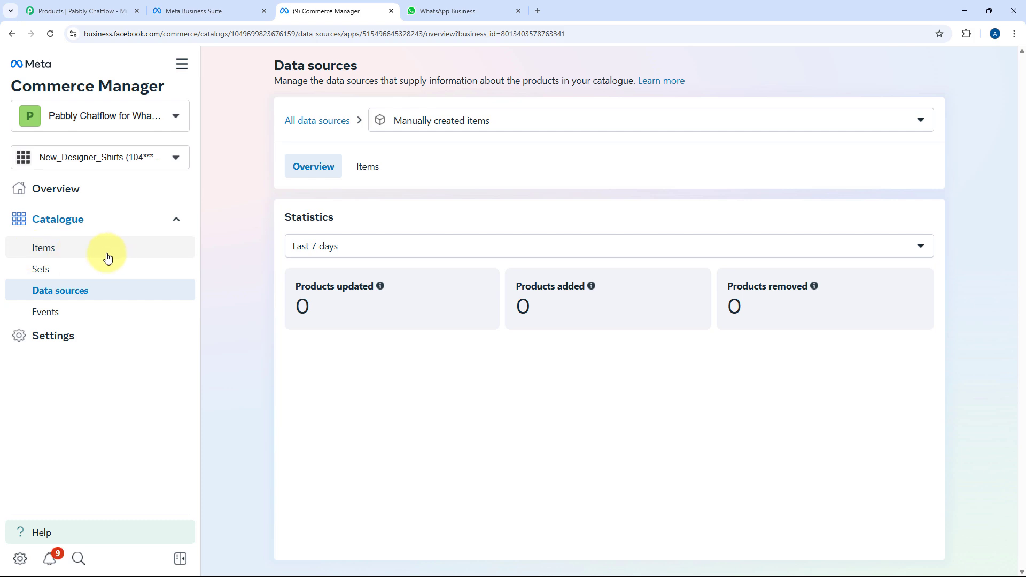
{"action": "left_click", "coordinate": [87, 248]}
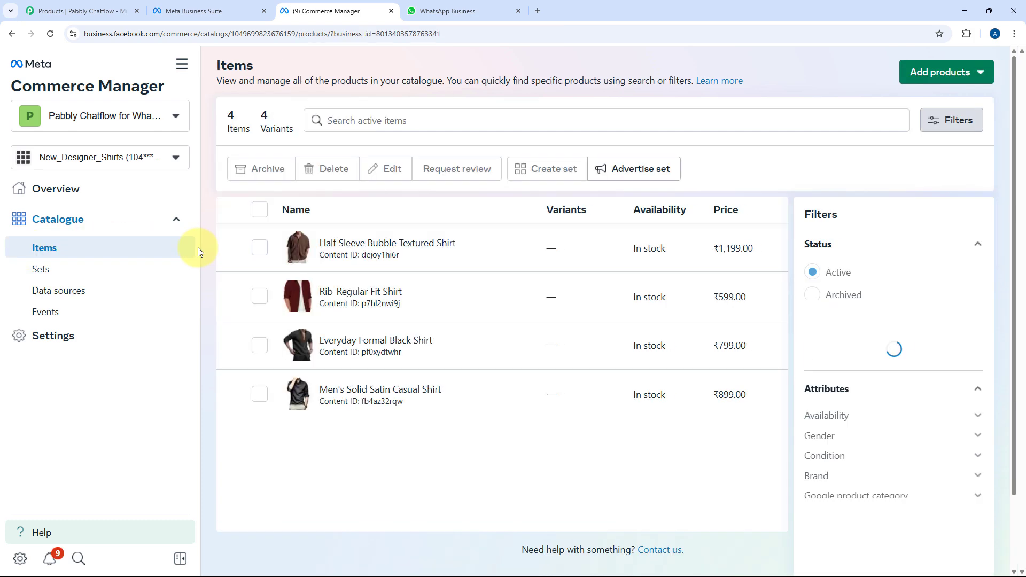
- Compare the items with Pabbly's product list, then return to Overview and the Pabbly list
{"action": "left_click", "coordinate": [83, 11]}
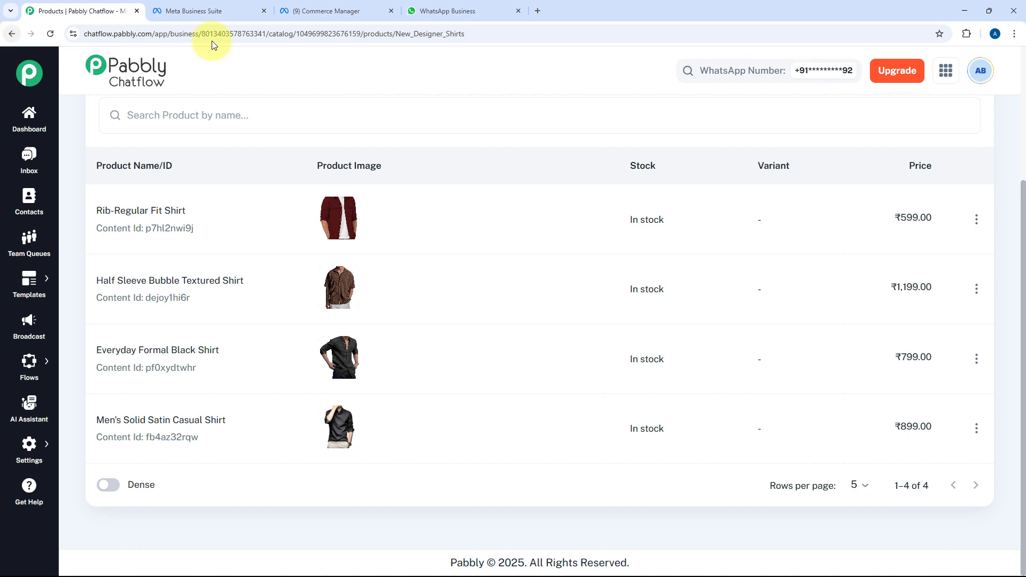
{"action": "left_click", "coordinate": [337, 10]}
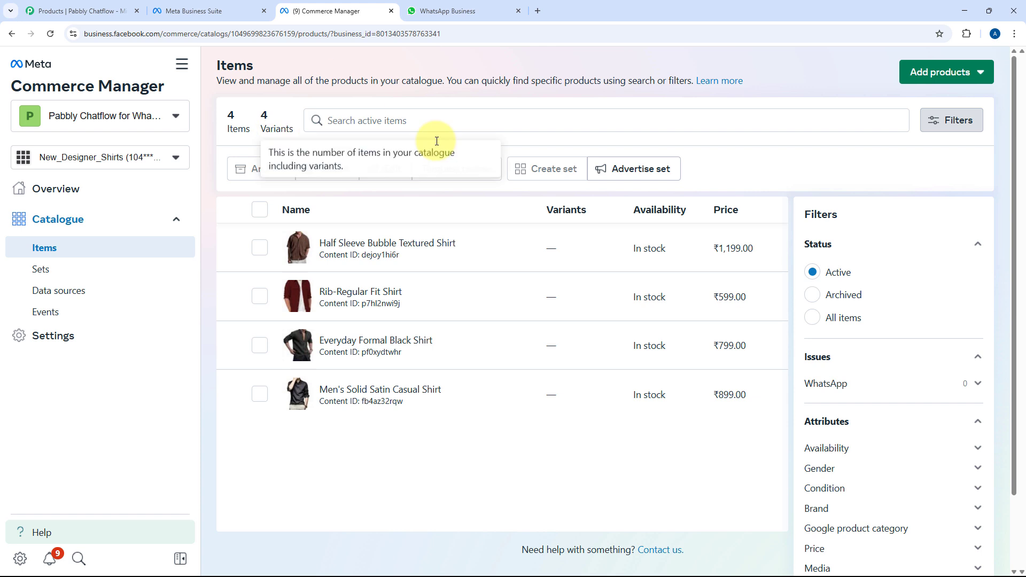
{"action": "left_click", "coordinate": [9, 35]}
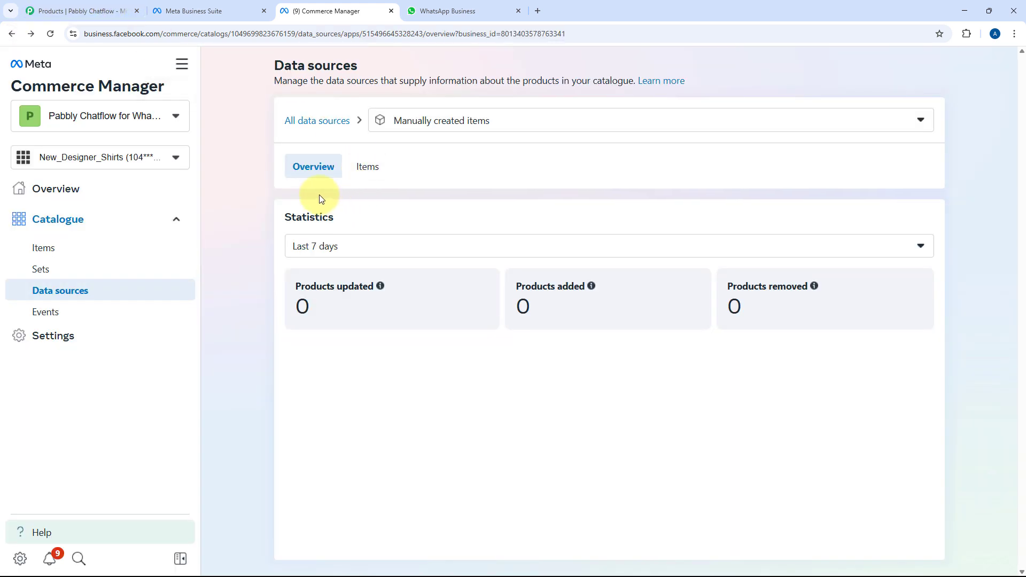
{"action": "left_click", "coordinate": [11, 34]}
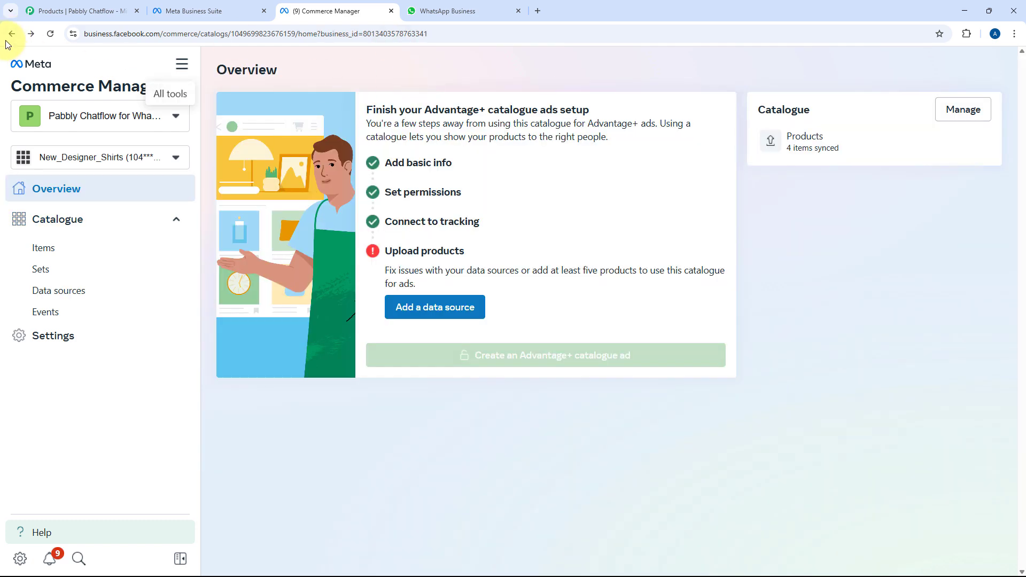
{"action": "left_click", "coordinate": [46, 11]}
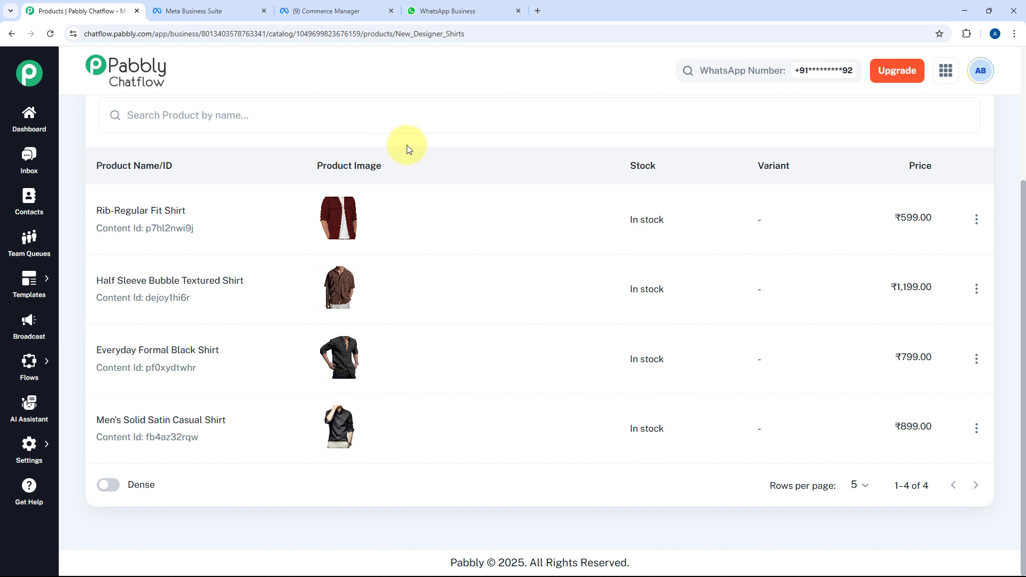
- Launch WhatsApp Manager from Commerce Manager's All tools menu
{"action": "left_click", "coordinate": [340, 6]}
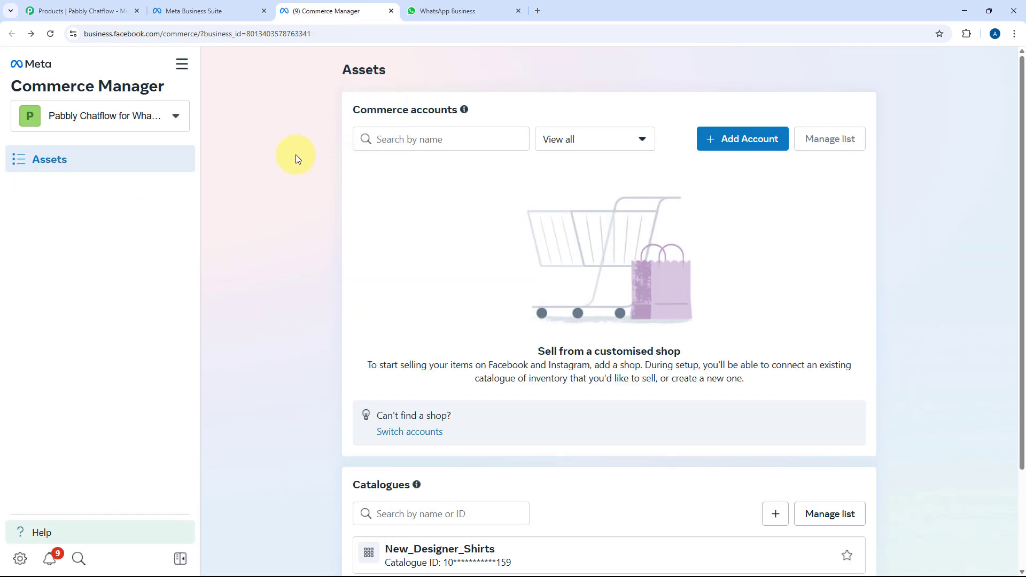
{"action": "left_click", "coordinate": [181, 64]}
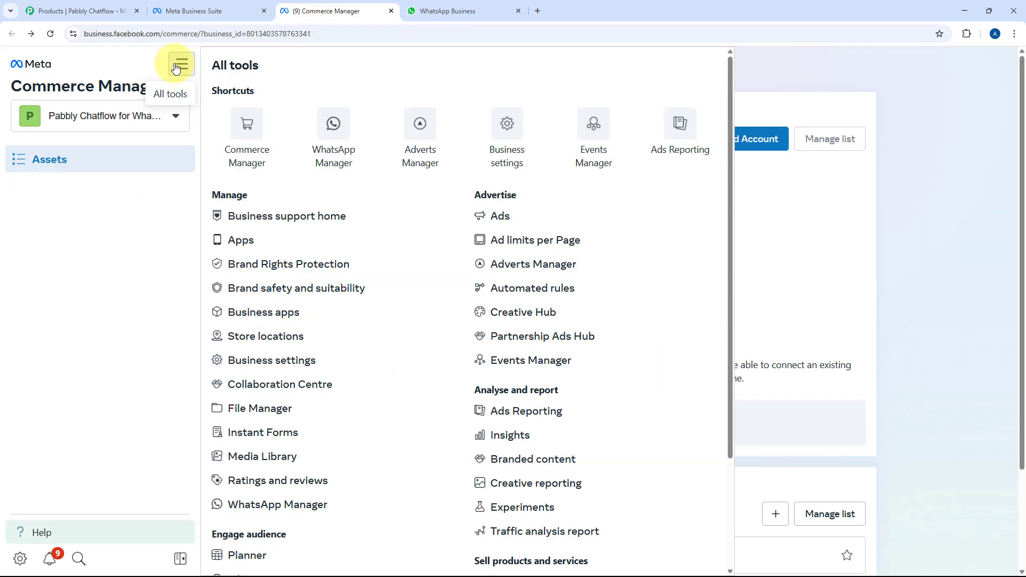
{"action": "left_click", "coordinate": [260, 505]}
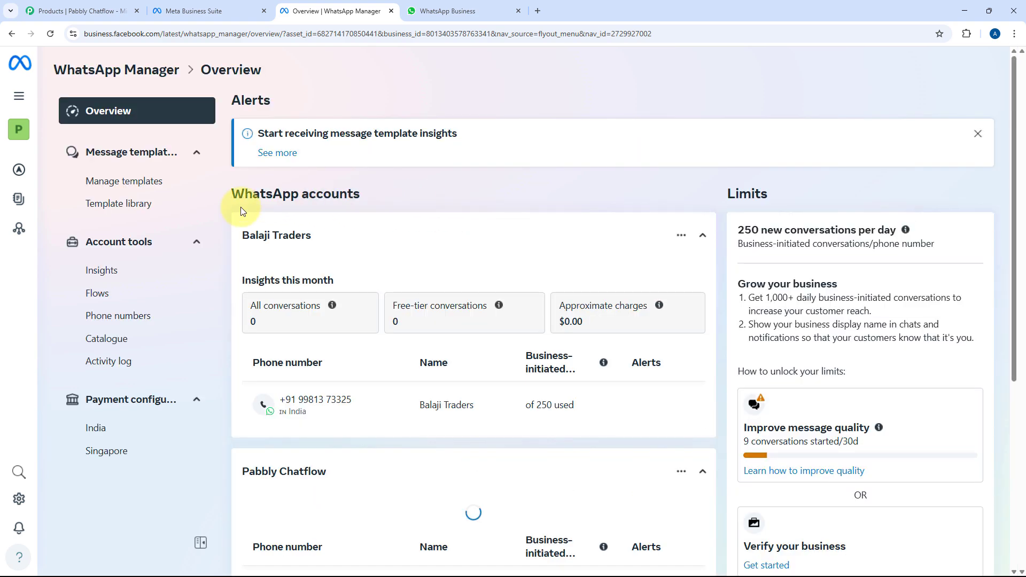
- Go to the Catalogue page under Account tools in WhatsApp Manager
{"action": "left_click", "coordinate": [119, 347]}
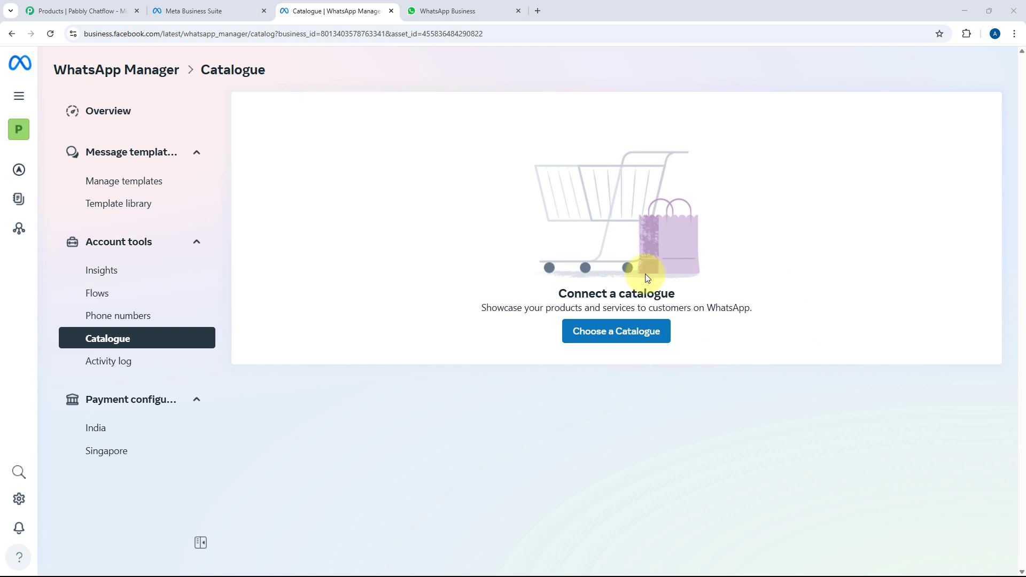
- Choose New_Designer_Shirts from the catalogue dropdown and connect it to WhatsApp
{"action": "left_click", "coordinate": [619, 339]}
{"action": "left_click", "coordinate": [459, 259]}
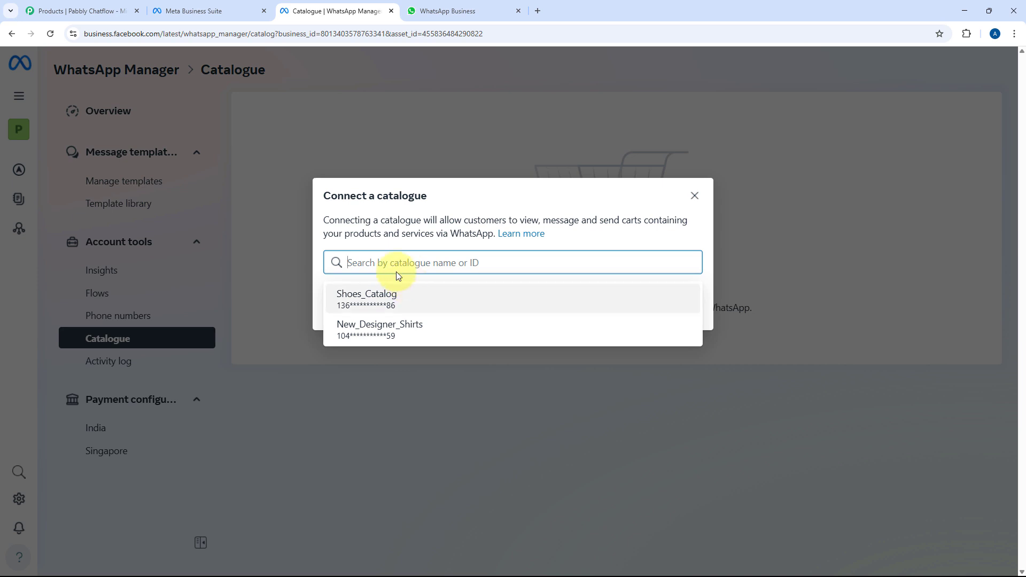
{"action": "left_click", "coordinate": [399, 335]}
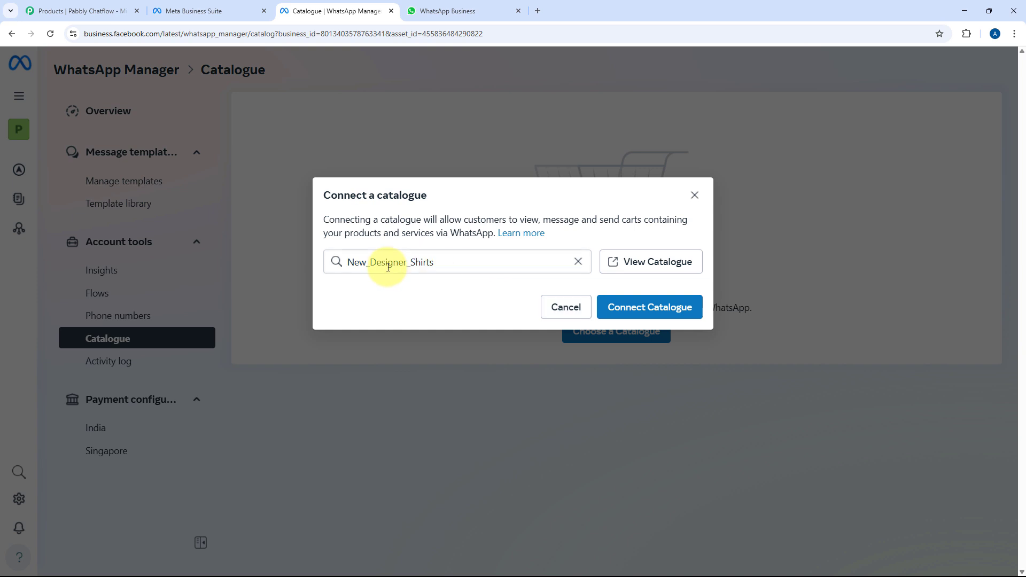
{"action": "left_click", "coordinate": [650, 309]}
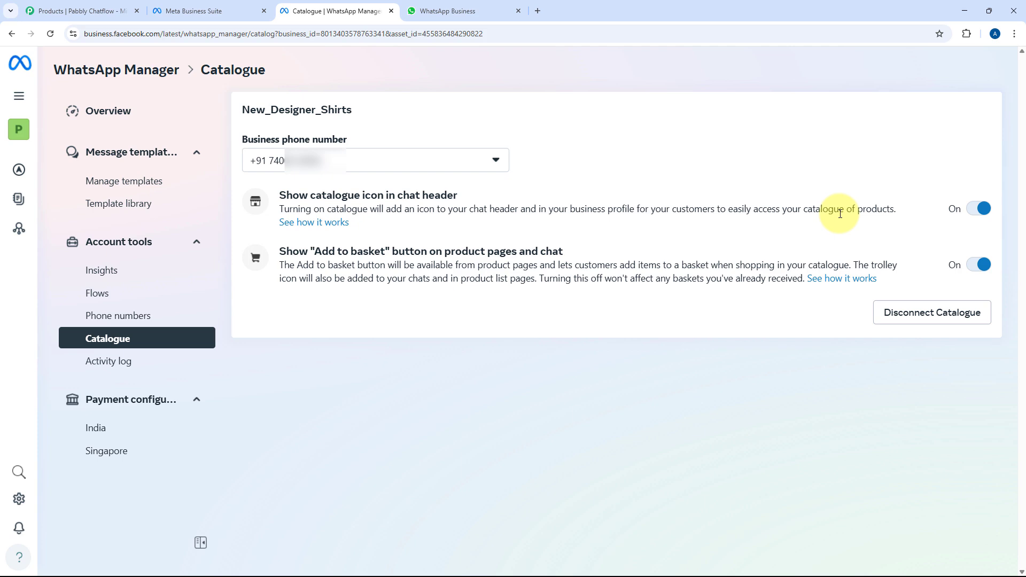
- Open Pabbly's Catalog list and compare it with the catalogue connected in WhatsApp Manager
{"action": "left_click", "coordinate": [95, 9]}
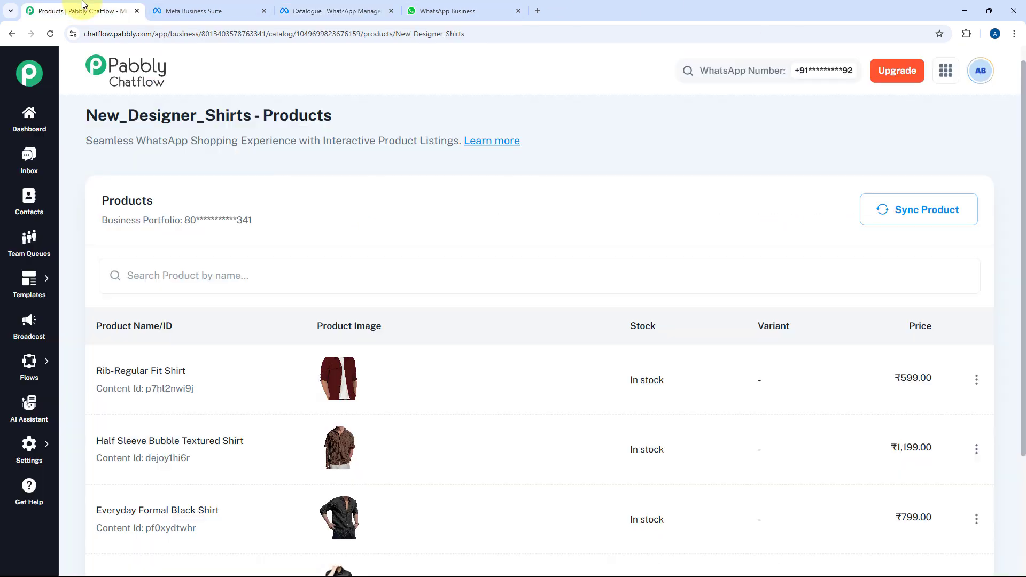
{"action": "mouse_move", "coordinate": [30, 361]}
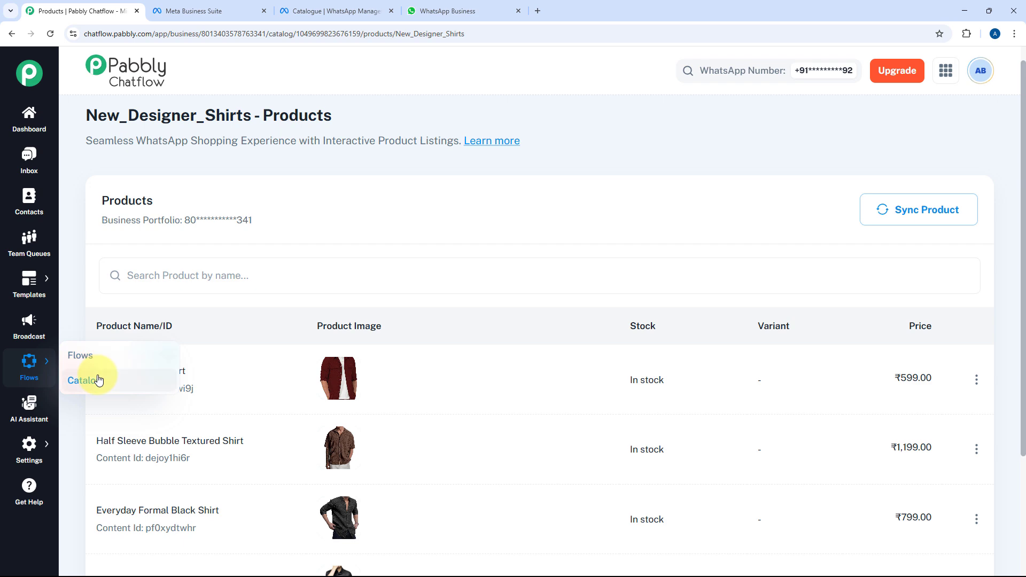
{"action": "left_click", "coordinate": [84, 381]}
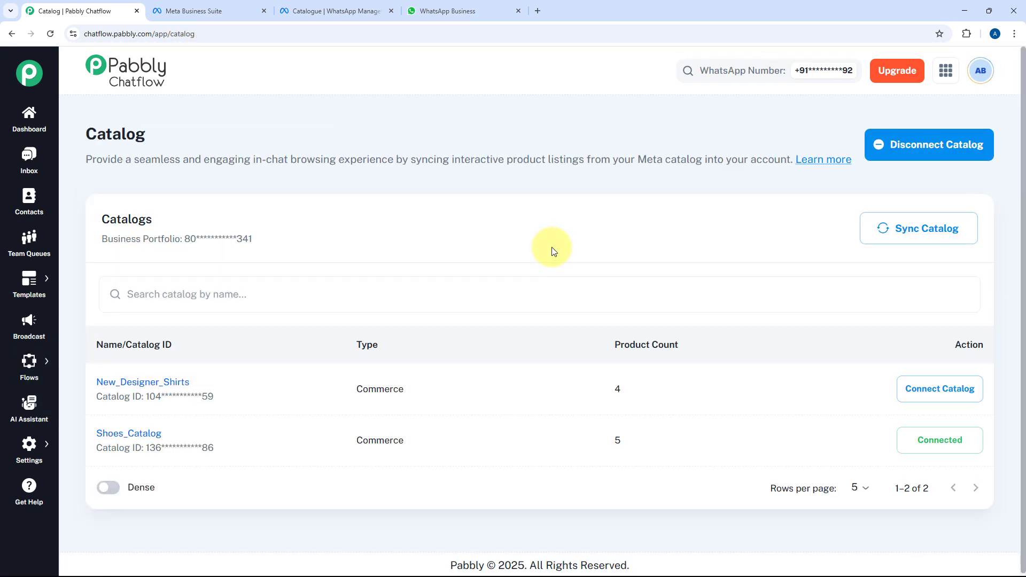
{"action": "left_click", "coordinate": [300, 6]}
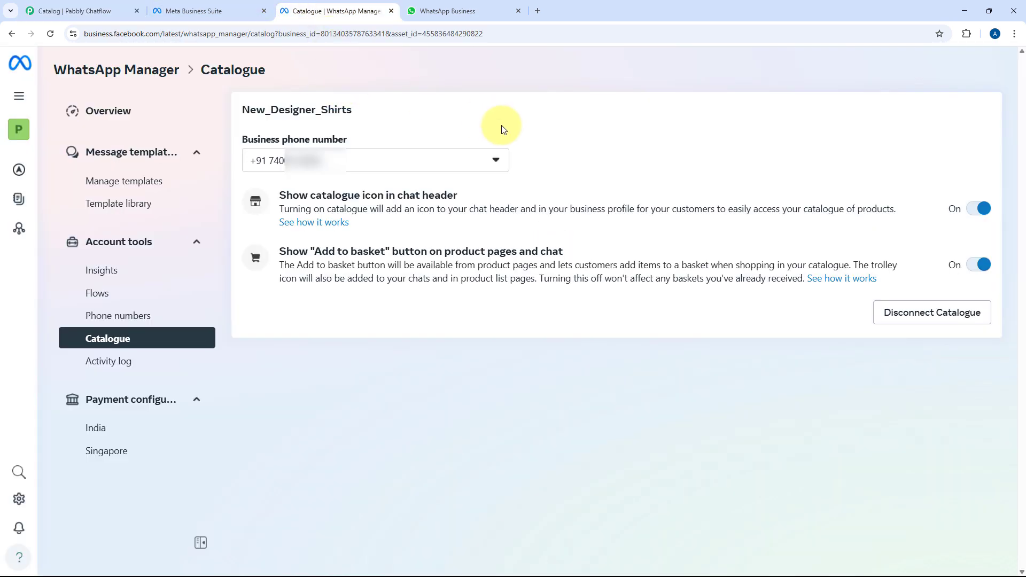
{"action": "left_click", "coordinate": [109, 9]}
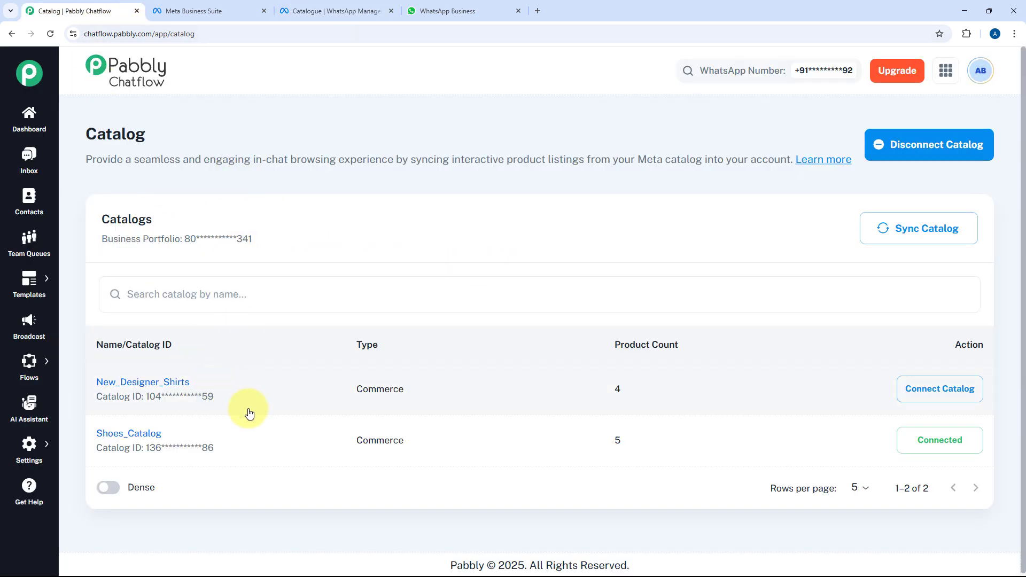
{"action": "left_click", "coordinate": [332, 6]}
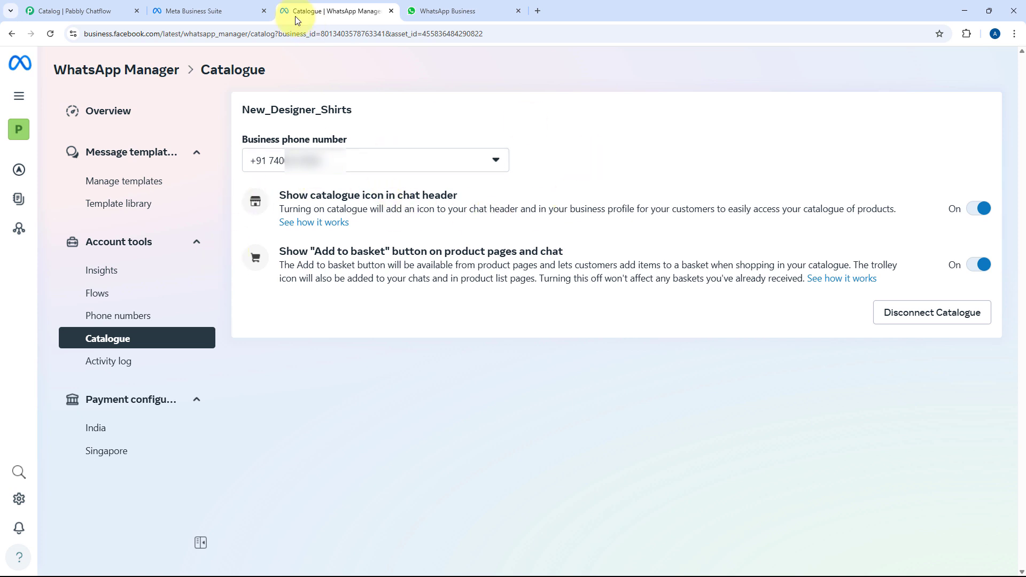
{"action": "left_click", "coordinate": [105, 8]}
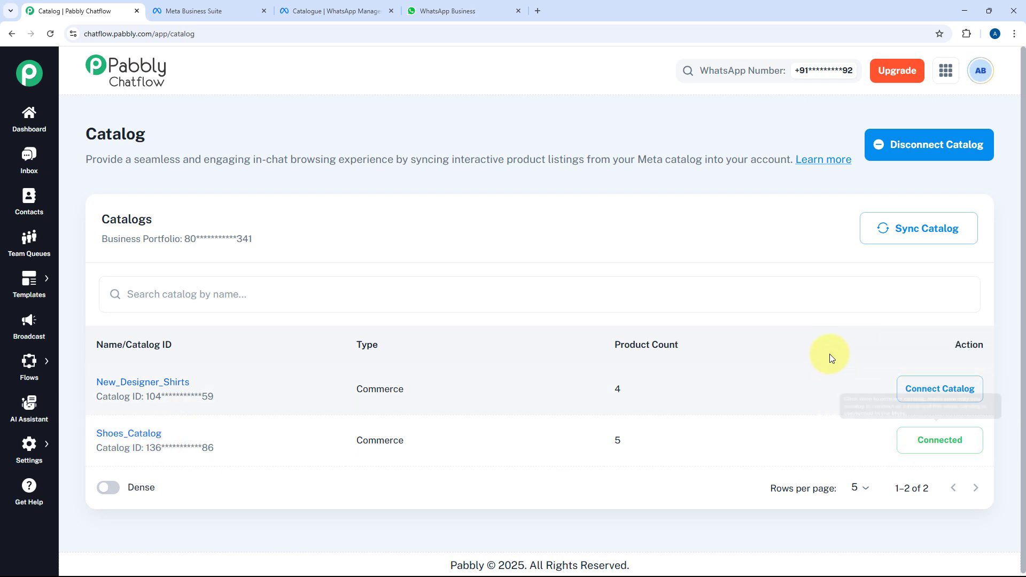
- Connect New_Designer_Shirts in place of Shoes_Catalog, check WhatsApp Manager, then go to Flows
{"action": "left_click", "coordinate": [933, 396]}
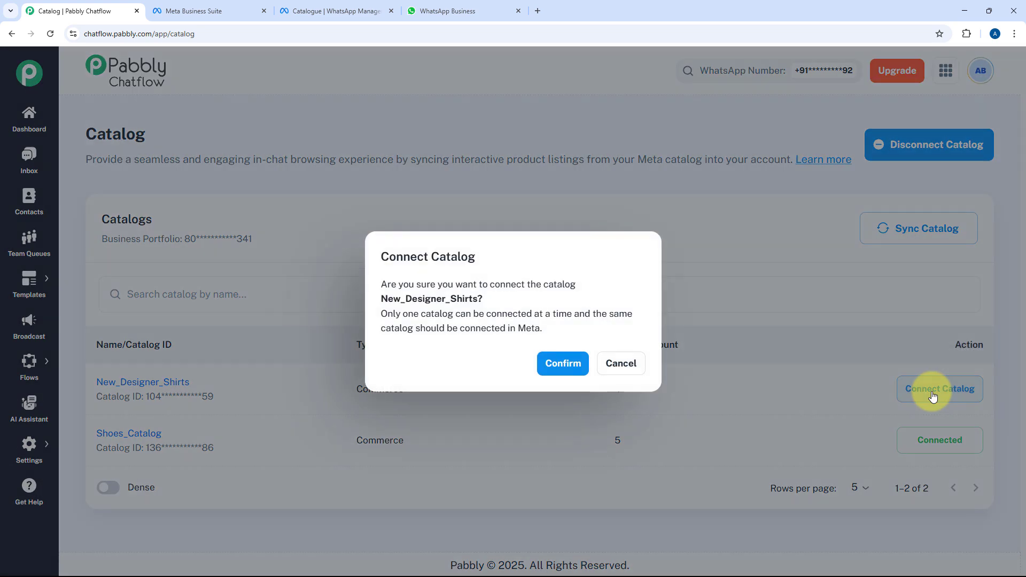
{"action": "left_click", "coordinate": [558, 370]}
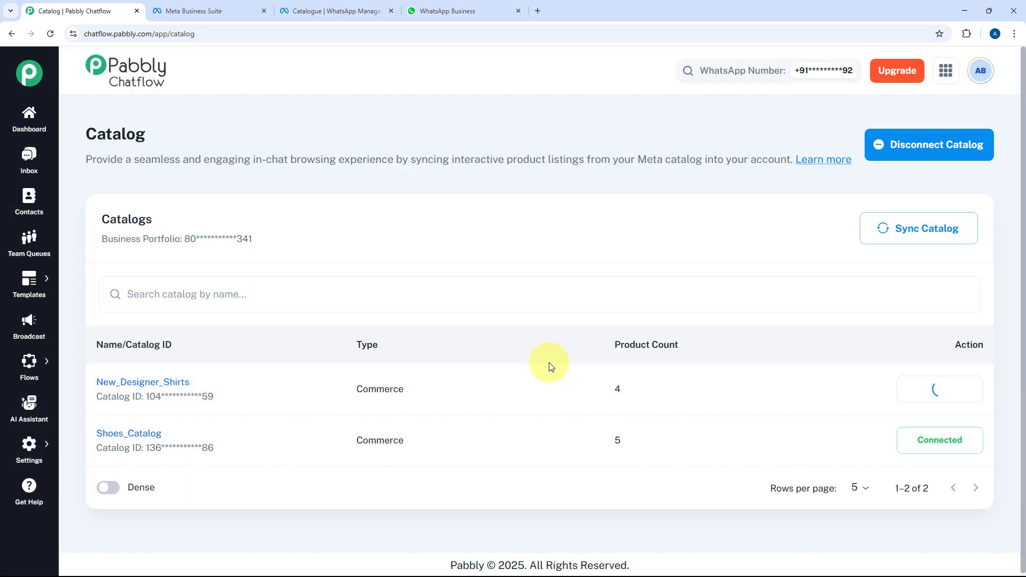
{"action": "left_click", "coordinate": [324, 12]}
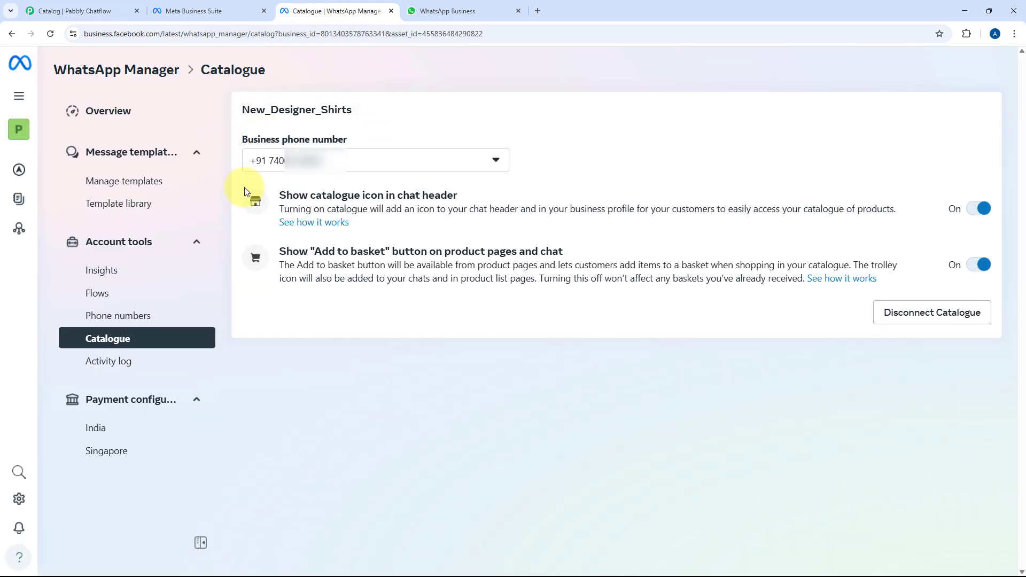
{"action": "left_click", "coordinate": [124, 8]}
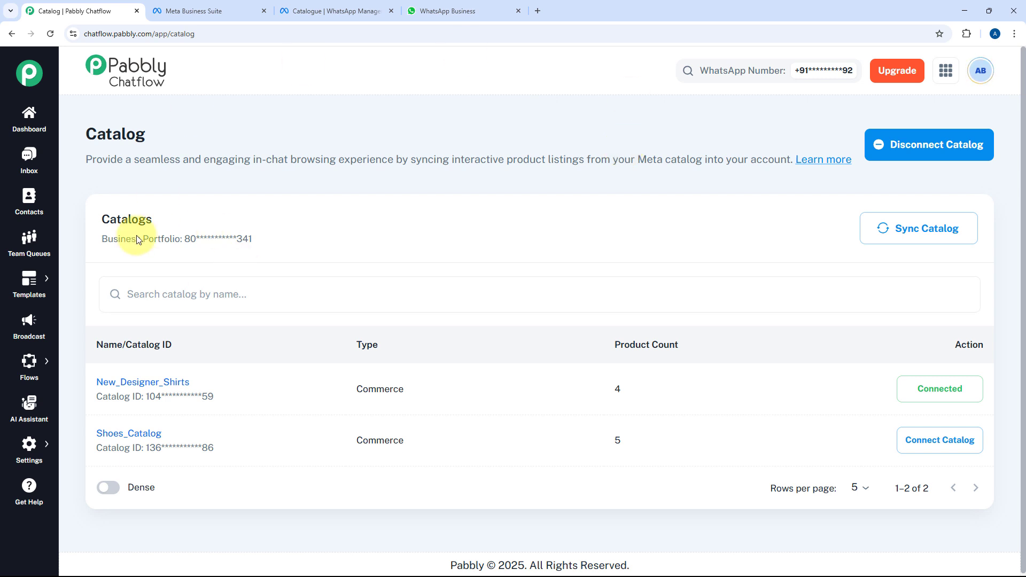
{"action": "mouse_move", "coordinate": [22, 367]}
{"action": "left_click", "coordinate": [91, 362]}
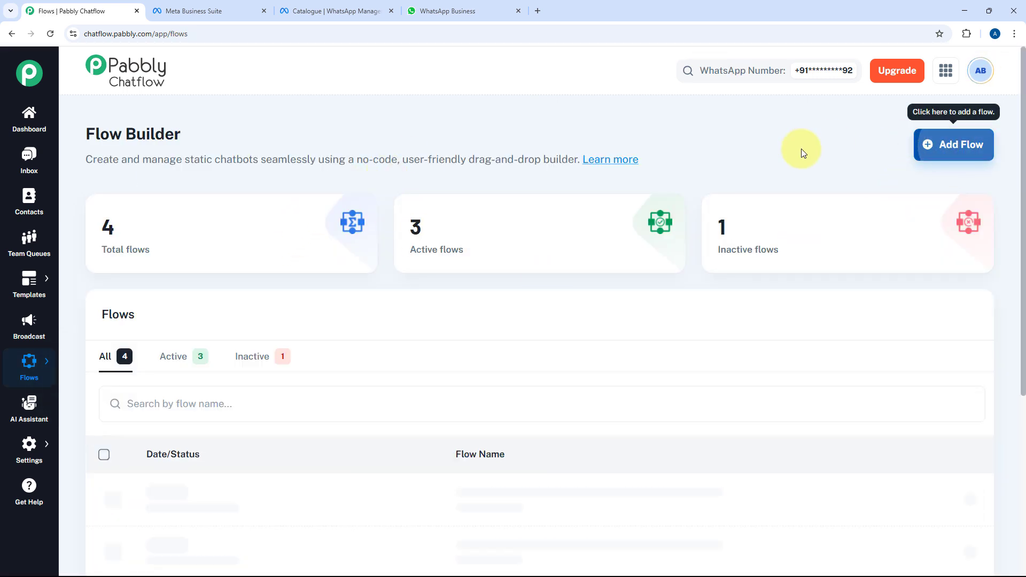
- Create a new flow and rename it from Untitled to 'New Products'
{"action": "left_click", "coordinate": [941, 144]}
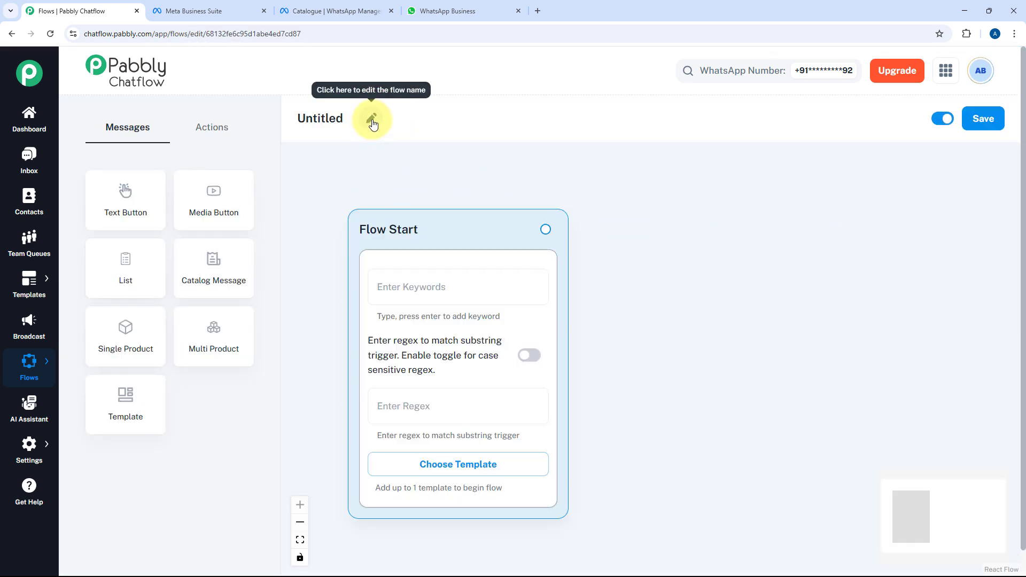
{"action": "left_click", "coordinate": [373, 120]}
{"action": "double_click", "coordinate": [346, 121]}
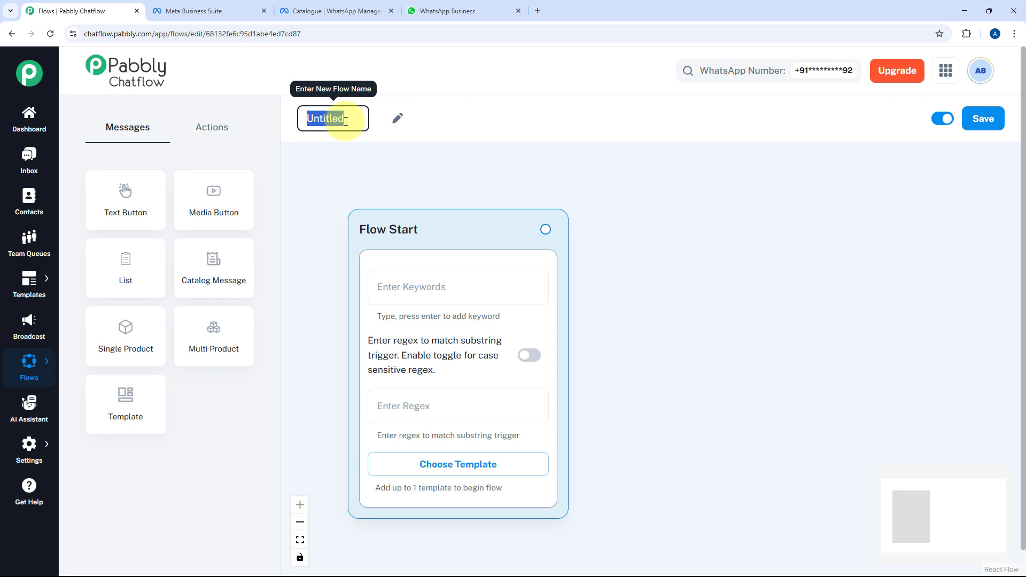
{"action": "type", "text": "New Products"}
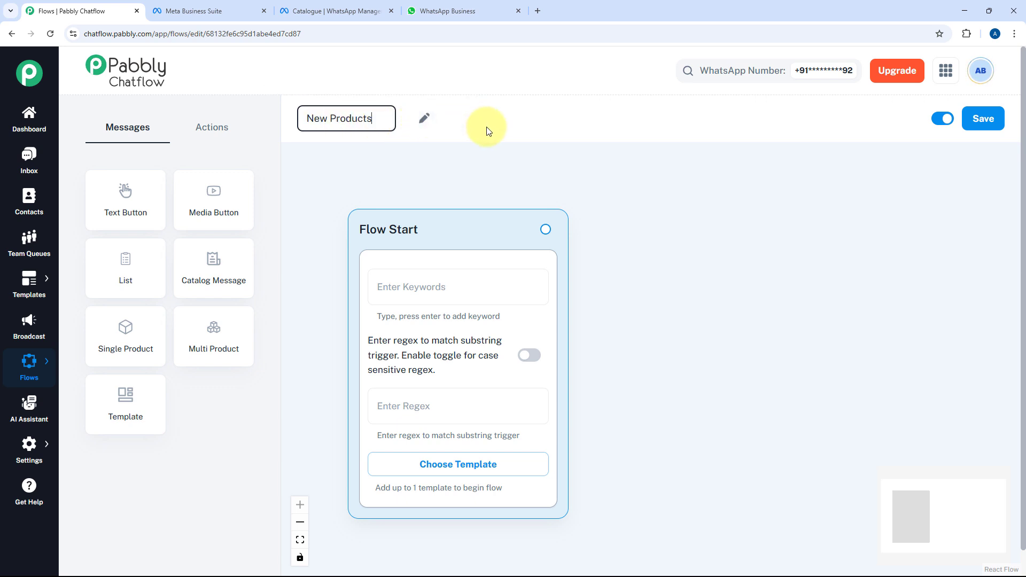
{"action": "left_click", "coordinate": [487, 131]}
- Add 'Hello' and 'Hi' as Flow Start trigger keywords
{"action": "left_click", "coordinate": [421, 275]}
{"action": "type", "text": "Hello"}
{"action": "key", "text": "Return"}
{"action": "type", "text": "Hi"}
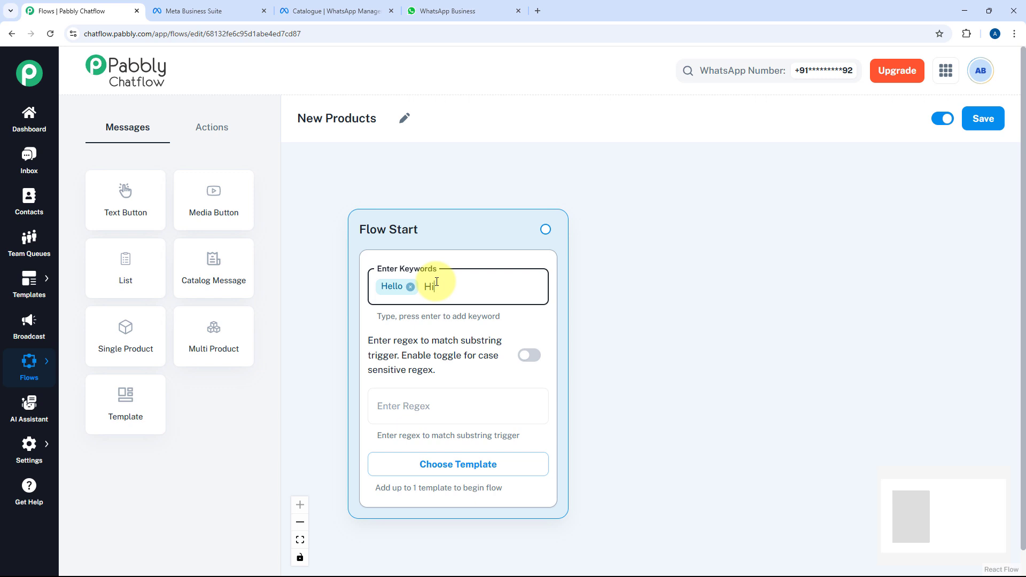
{"action": "key", "text": "Return"}
{"action": "scroll", "coordinate": [588, 321], "scroll_direction": "down", "scroll_amount": 2}
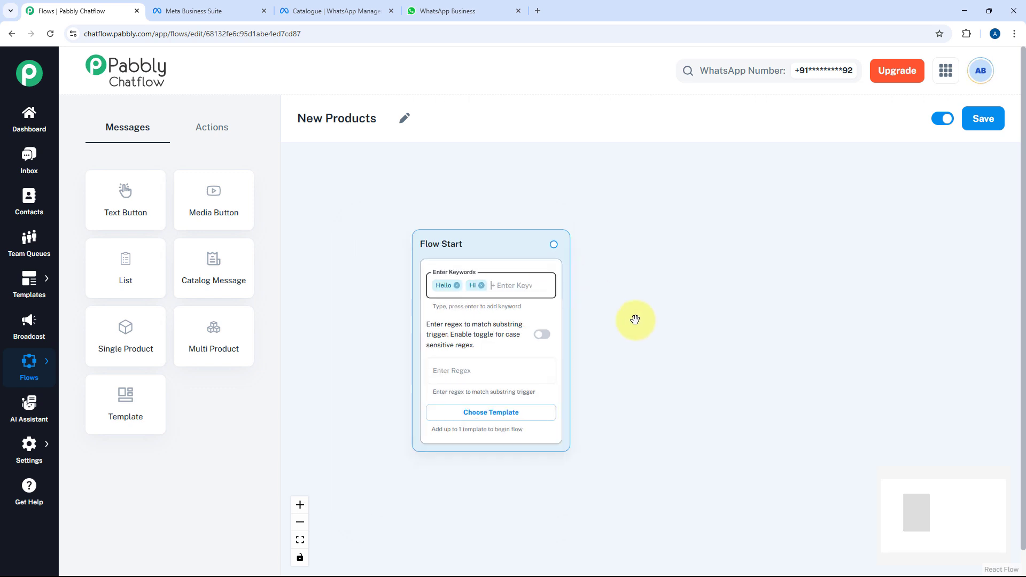
{"action": "left_click_drag", "start_coordinate": [635, 319], "coordinate": [557, 325]}
{"action": "scroll", "coordinate": [529, 321], "scroll_direction": "up", "scroll_amount": 3}
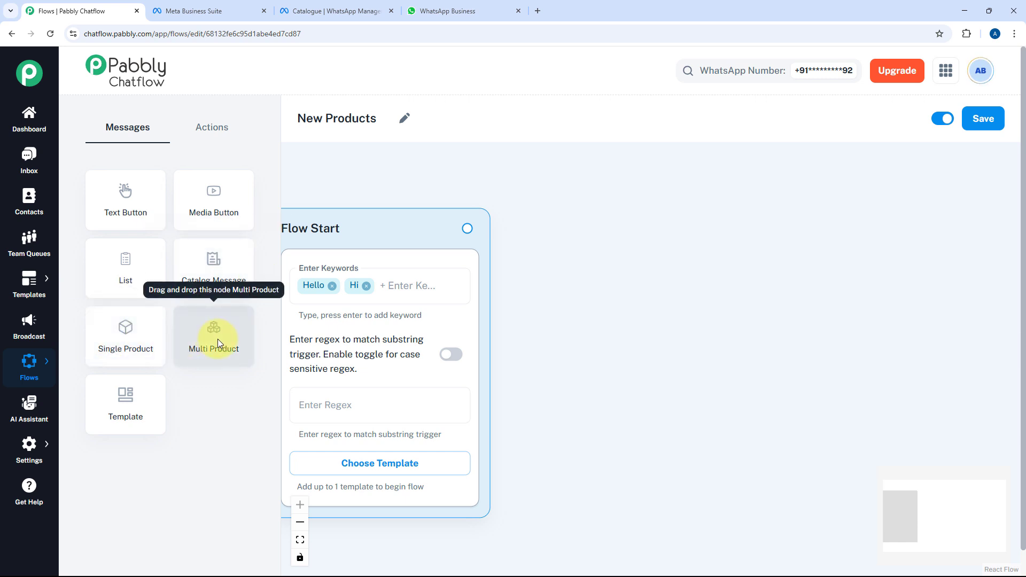
- Place a Multi Product node beside Flow Start and connect Flow Start to it
{"action": "left_click_drag", "start_coordinate": [217, 339], "coordinate": [721, 201]}
{"action": "left_click_drag", "start_coordinate": [639, 274], "coordinate": [495, 290]}
{"action": "scroll", "coordinate": [655, 261], "scroll_direction": "down", "scroll_amount": 2}
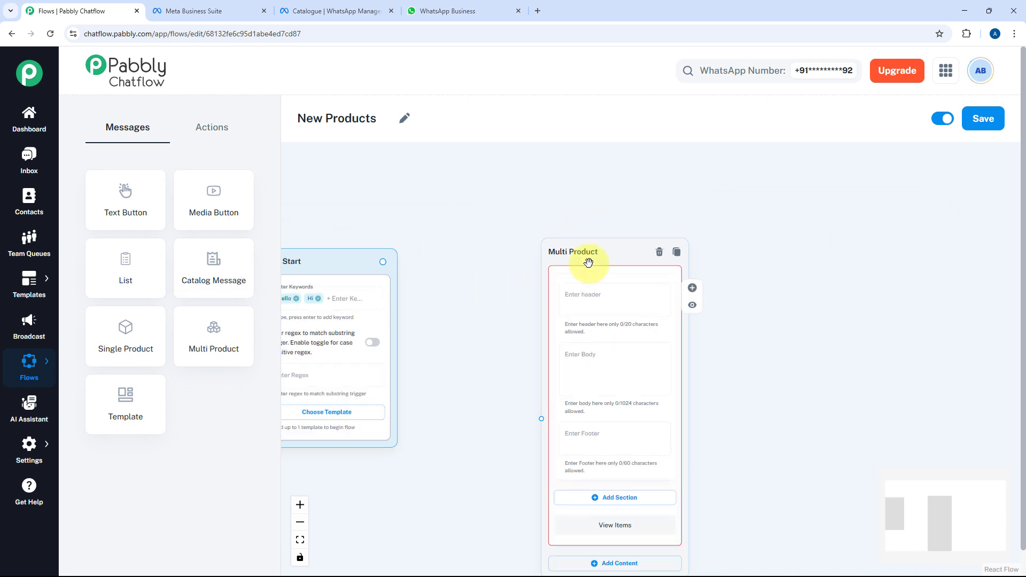
{"action": "left_click_drag", "start_coordinate": [585, 153], "coordinate": [583, 124]}
{"action": "left_click_drag", "start_coordinate": [366, 262], "coordinate": [539, 310]}
- Fill in the Multi Product header 'Welcome!' and the shirts body text
{"action": "left_click", "coordinate": [548, 205]}
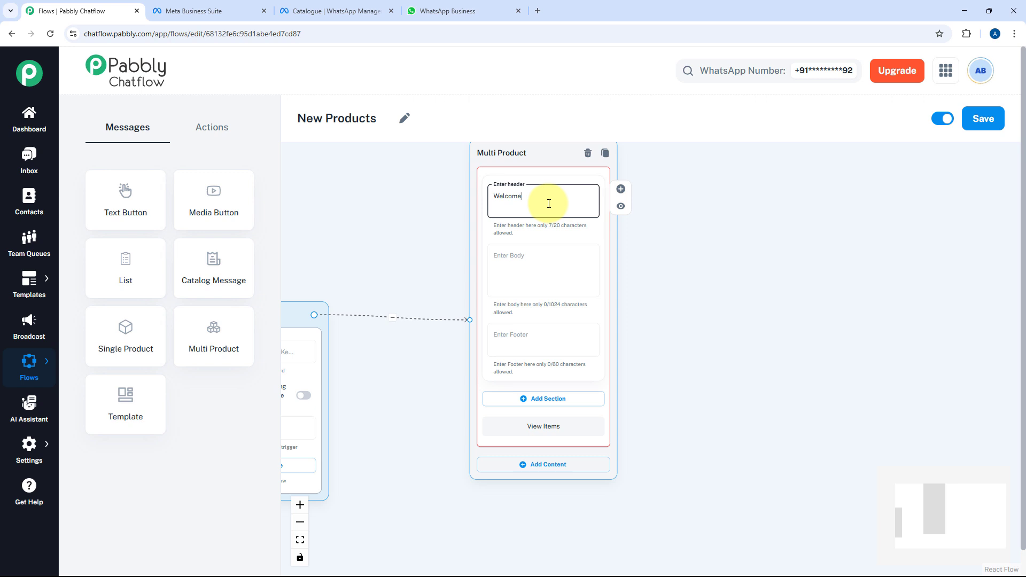
{"action": "left_click", "coordinate": [550, 253]}
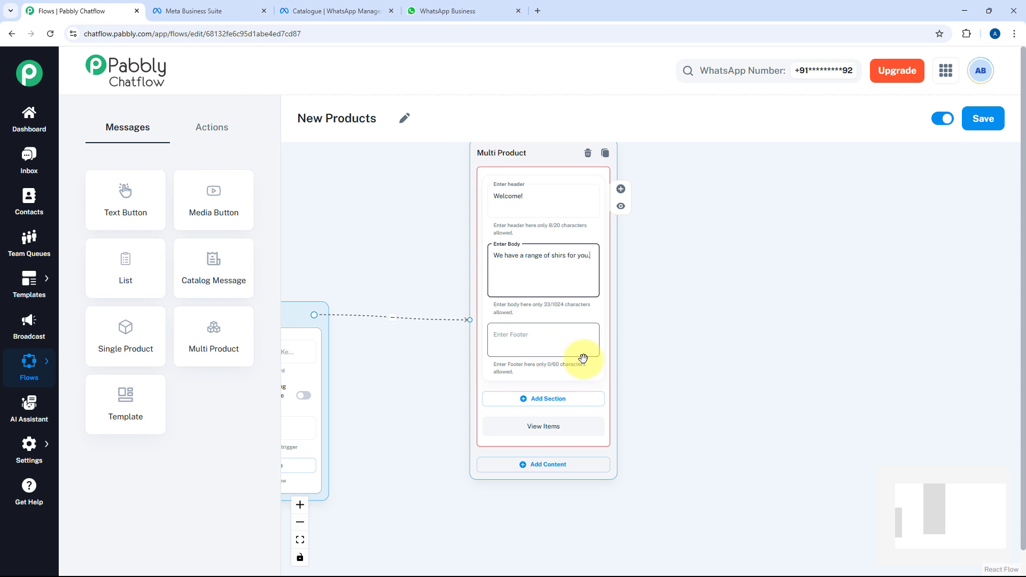
{"action": "scroll", "coordinate": [582, 364], "scroll_direction": "down", "scroll_amount": 2}
{"action": "scroll", "coordinate": [574, 388], "scroll_direction": "up", "scroll_amount": 2}
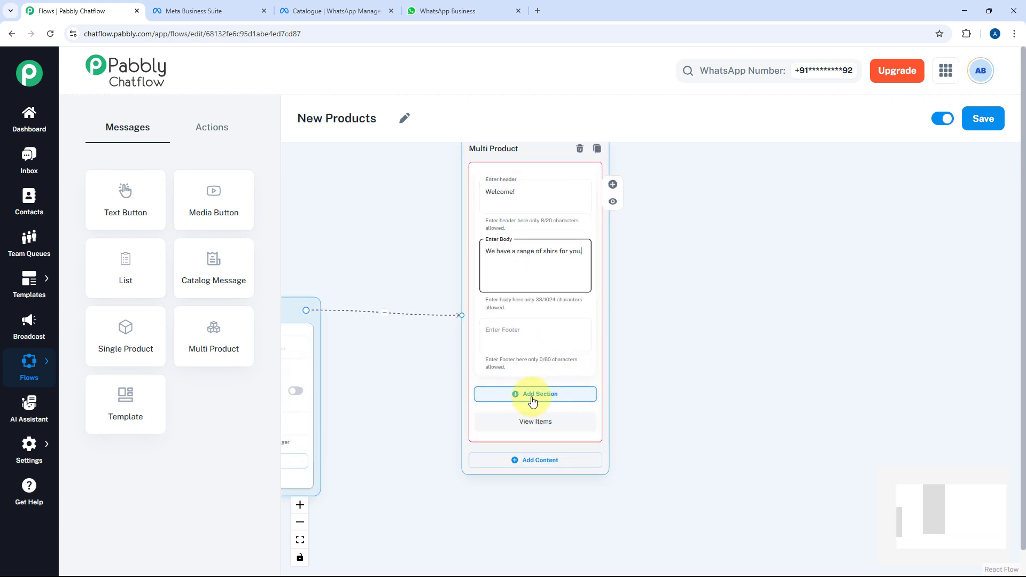
- Add a product section titled 'Shirts' to the Multi Product message
{"action": "left_click", "coordinate": [533, 396]}
{"action": "left_click_drag", "start_coordinate": [532, 380], "coordinate": [592, 283]}
{"action": "left_click", "coordinate": [551, 308]}
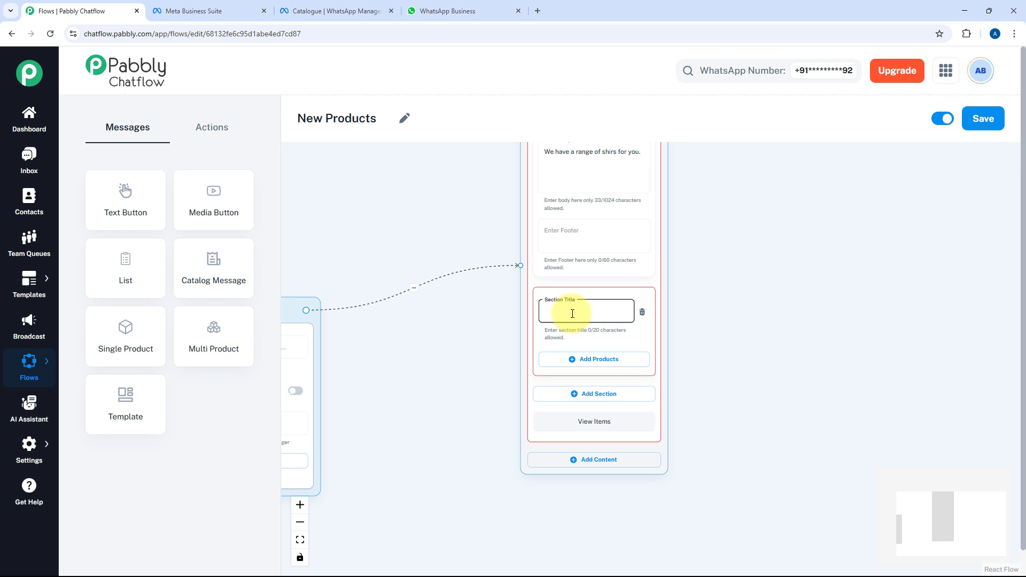
{"action": "type", "text": "hirts"}
{"action": "key", "text": "Home"}
{"action": "type", "text": "S"}
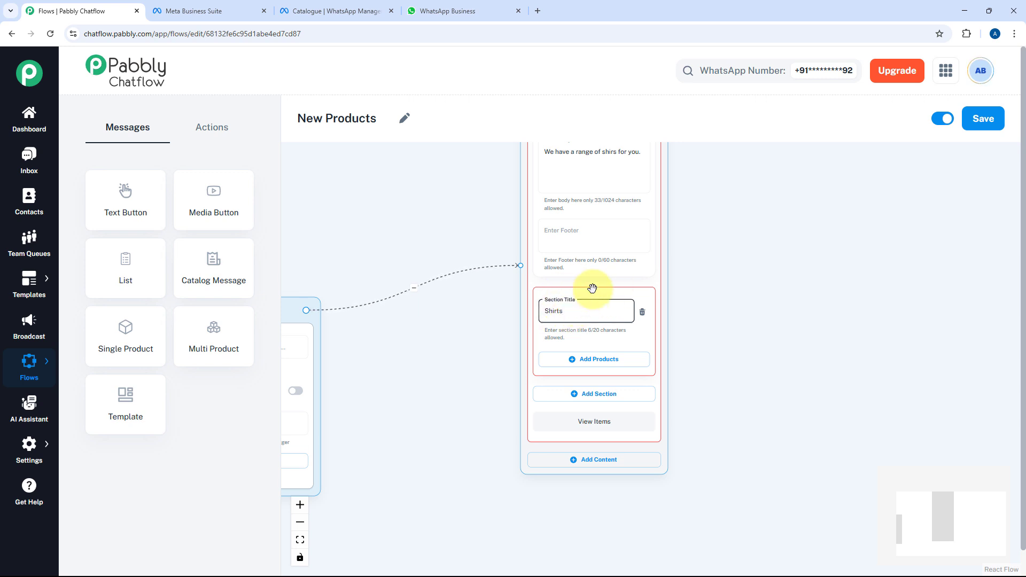
{"action": "left_click", "coordinate": [595, 364]}
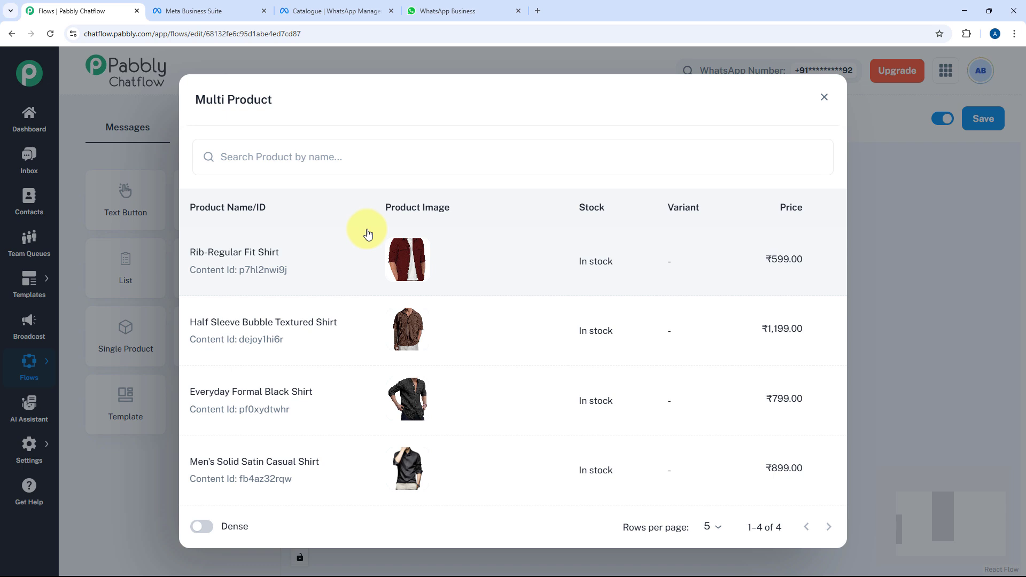
- Check the catalogue in WhatsApp Manager, then add Rib-Regular Fit Shirt to the Shirts section
{"action": "left_click", "coordinate": [337, 7]}
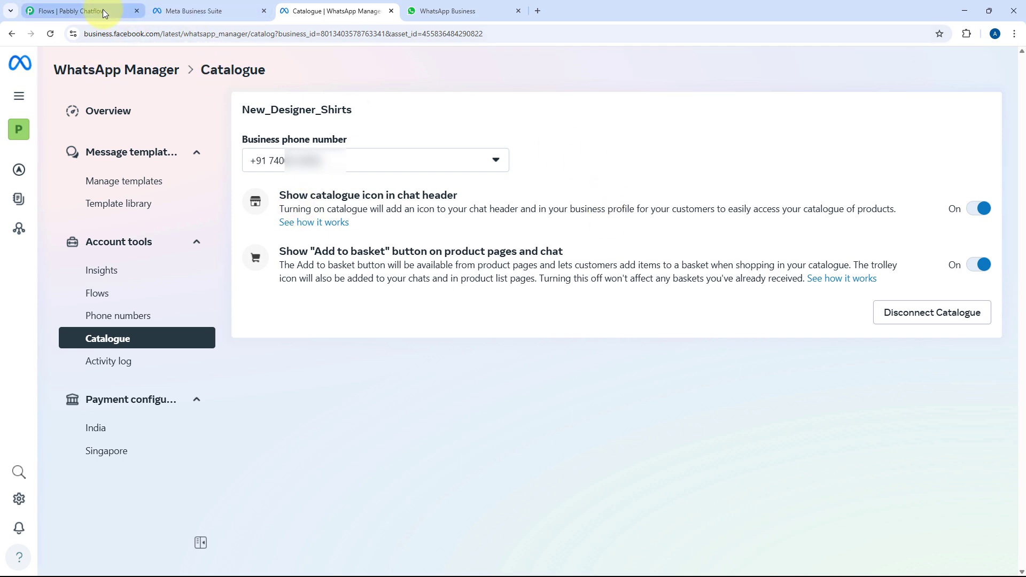
{"action": "left_click", "coordinate": [192, 10]}
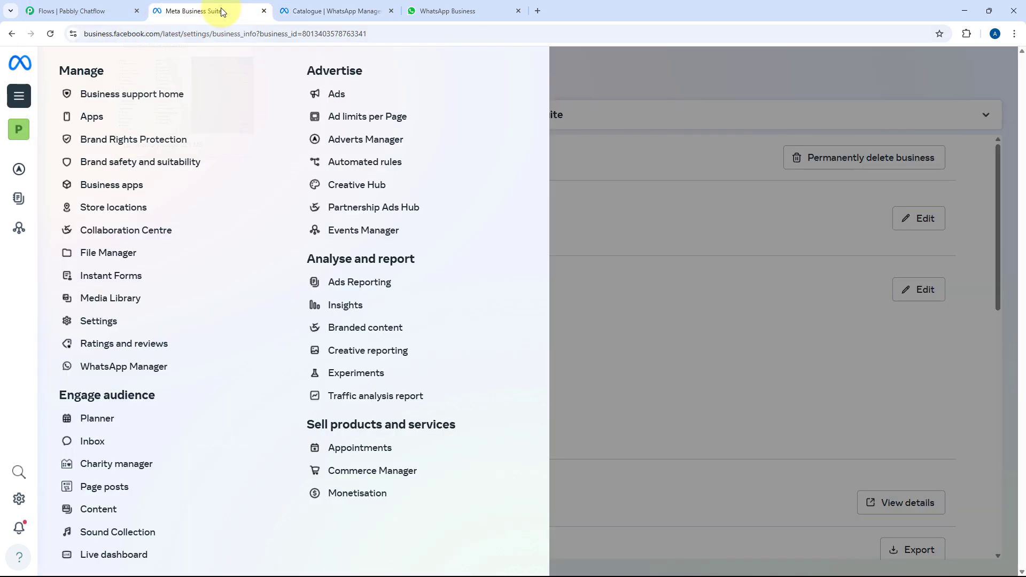
{"action": "left_click", "coordinate": [635, 217]}
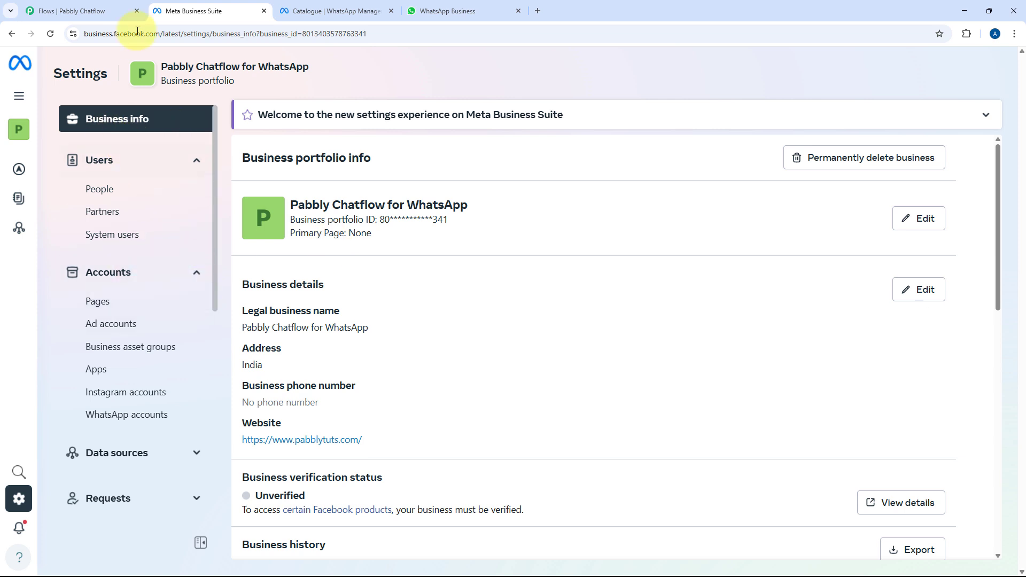
{"action": "left_click", "coordinate": [85, 11]}
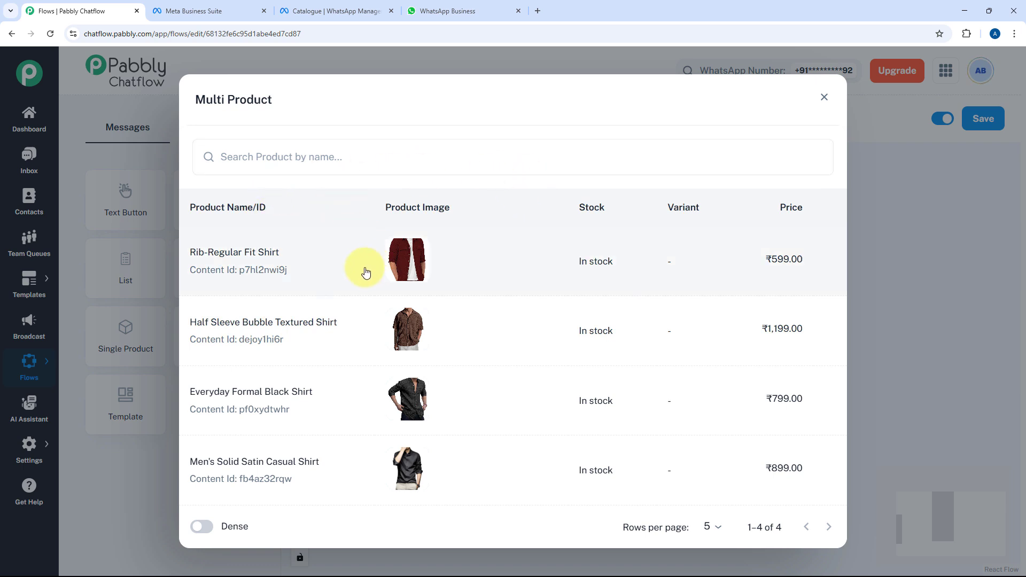
{"action": "left_click", "coordinate": [345, 256]}
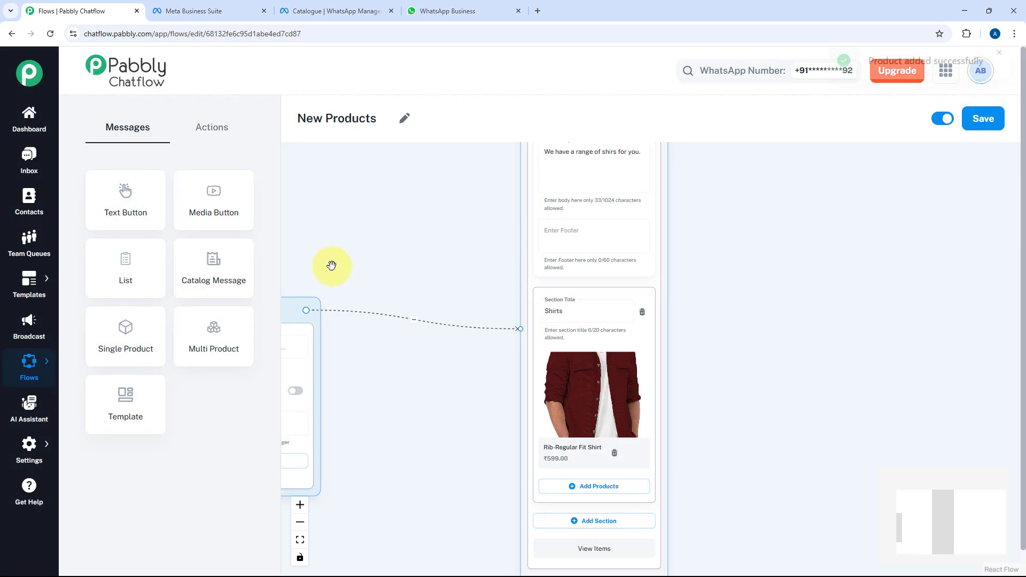
{"action": "scroll", "coordinate": [534, 280], "scroll_direction": "down", "scroll_amount": 3}
{"action": "scroll", "coordinate": [642, 327], "scroll_direction": "up", "scroll_amount": 2}
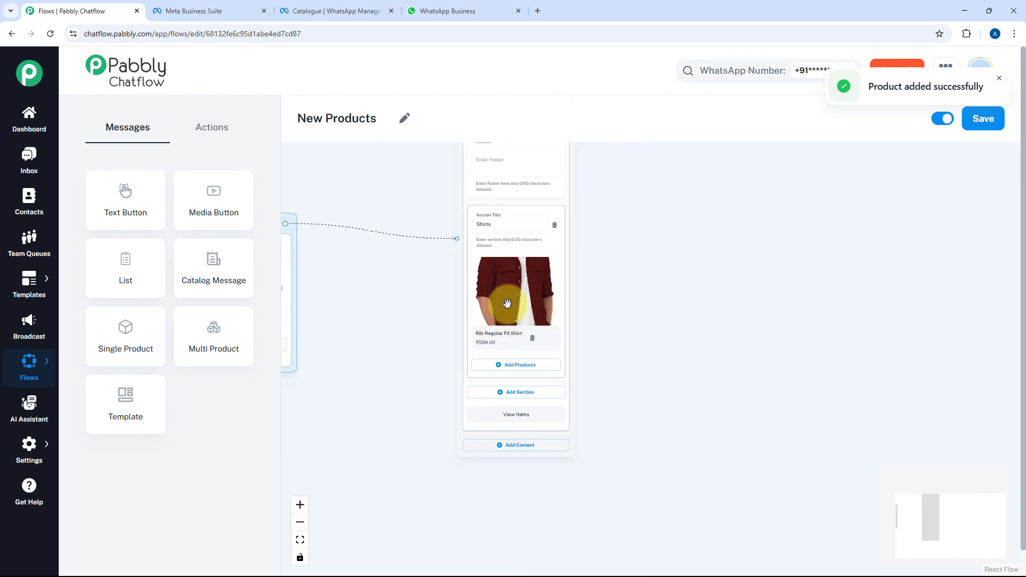
- Add Half Sleeve Bubble Textured, Everyday Formal Black and Men's Solid Satin Casual shirts
{"action": "left_click", "coordinate": [512, 389]}
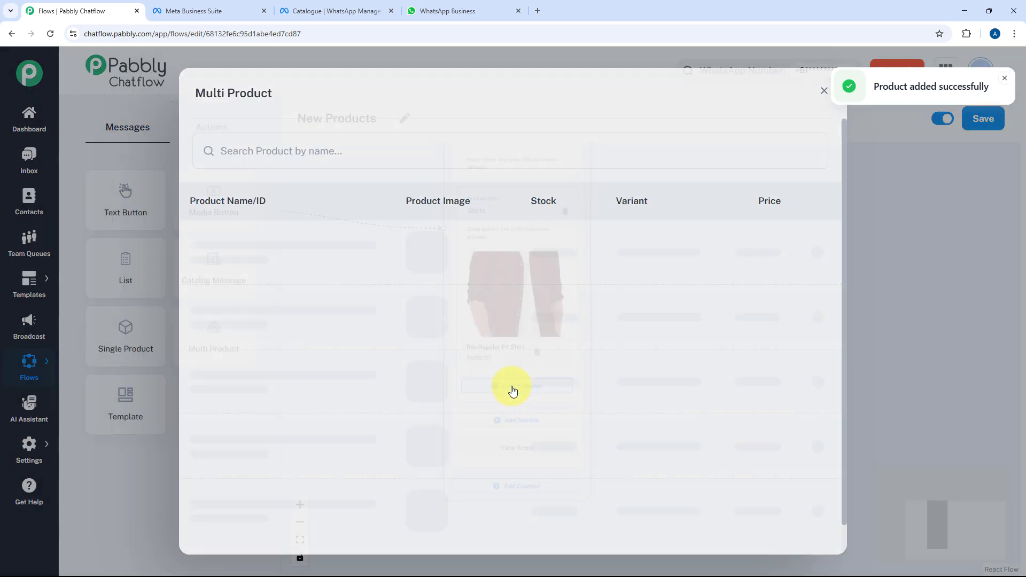
{"action": "left_click", "coordinate": [318, 347]}
{"action": "scroll", "coordinate": [626, 321], "scroll_direction": "down", "scroll_amount": 3}
{"action": "left_click", "coordinate": [523, 355]}
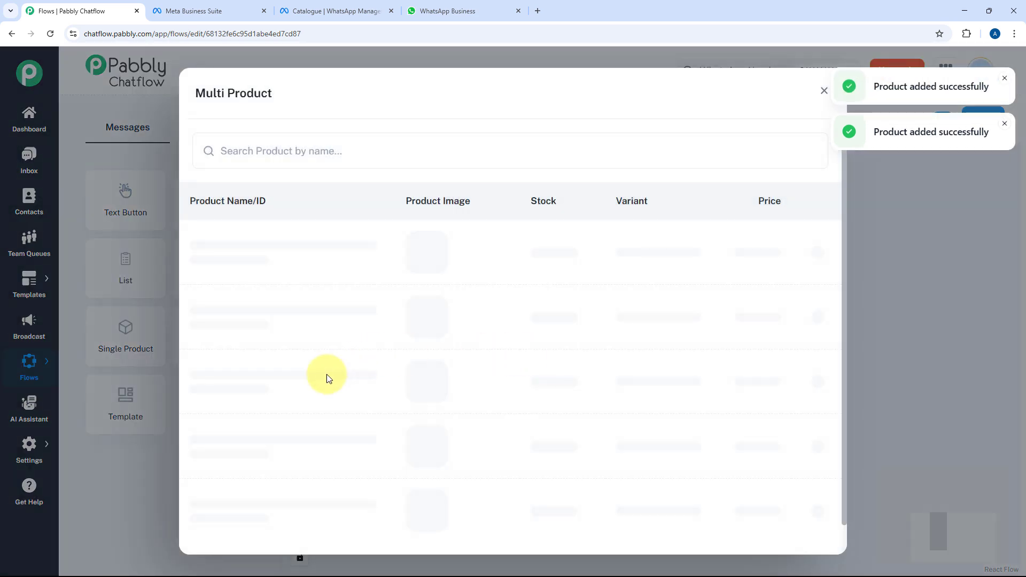
{"action": "left_click", "coordinate": [314, 415]}
{"action": "scroll", "coordinate": [695, 406], "scroll_direction": "down", "scroll_amount": 2}
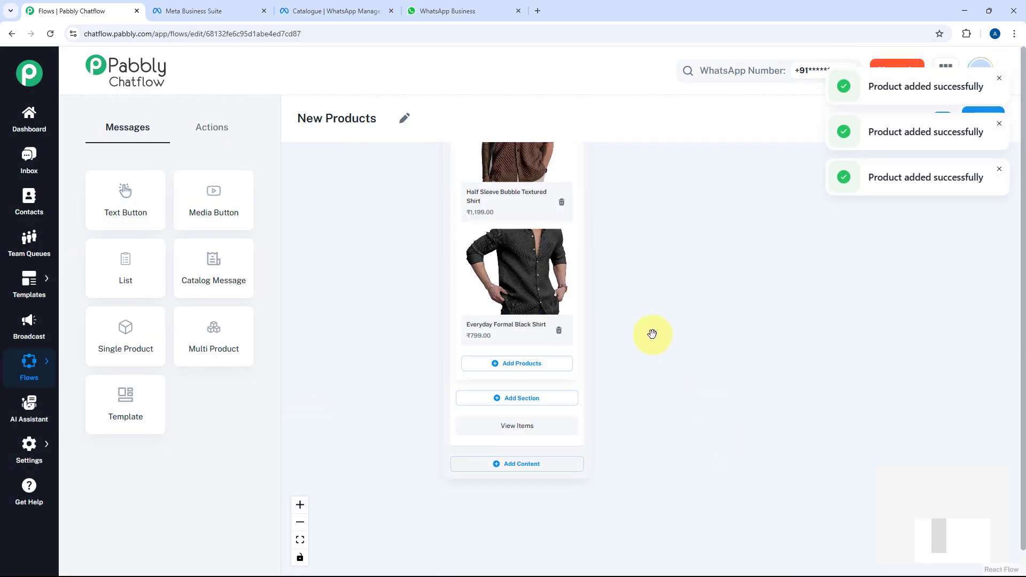
{"action": "left_click", "coordinate": [531, 364]}
{"action": "left_click", "coordinate": [298, 423]}
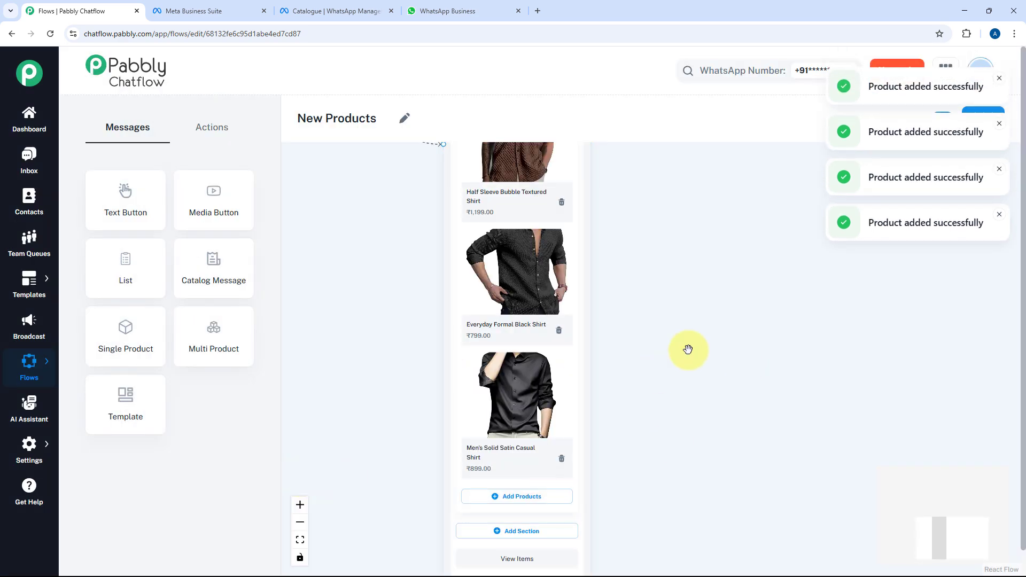
{"action": "scroll", "coordinate": [676, 300], "scroll_direction": "up", "scroll_amount": 3}
{"action": "scroll", "coordinate": [657, 257], "scroll_direction": "down", "scroll_amount": 3}
{"action": "scroll", "coordinate": [638, 237], "scroll_direction": "up", "scroll_amount": 3}
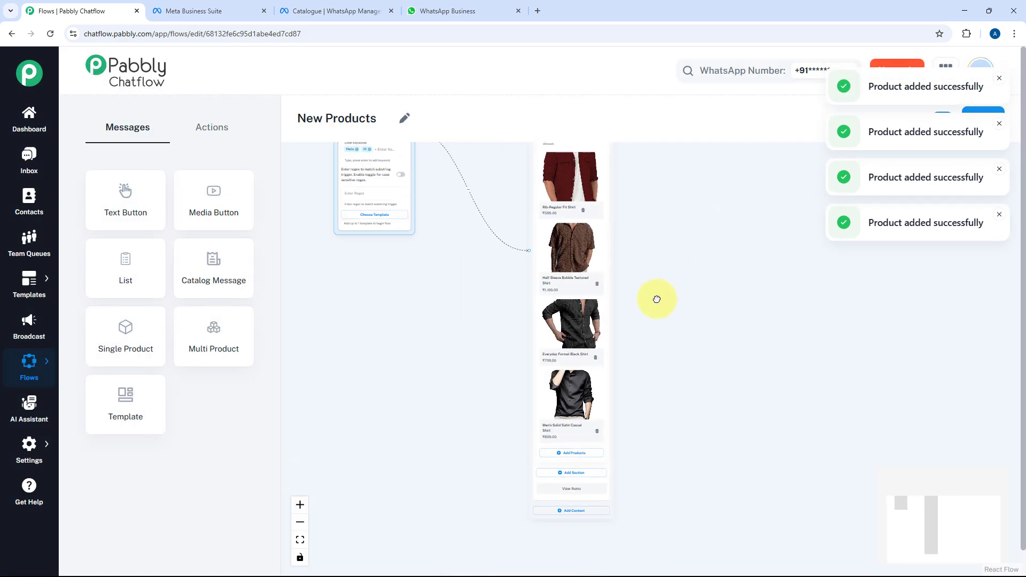
{"action": "scroll", "coordinate": [614, 235], "scroll_direction": "down", "scroll_amount": 3}
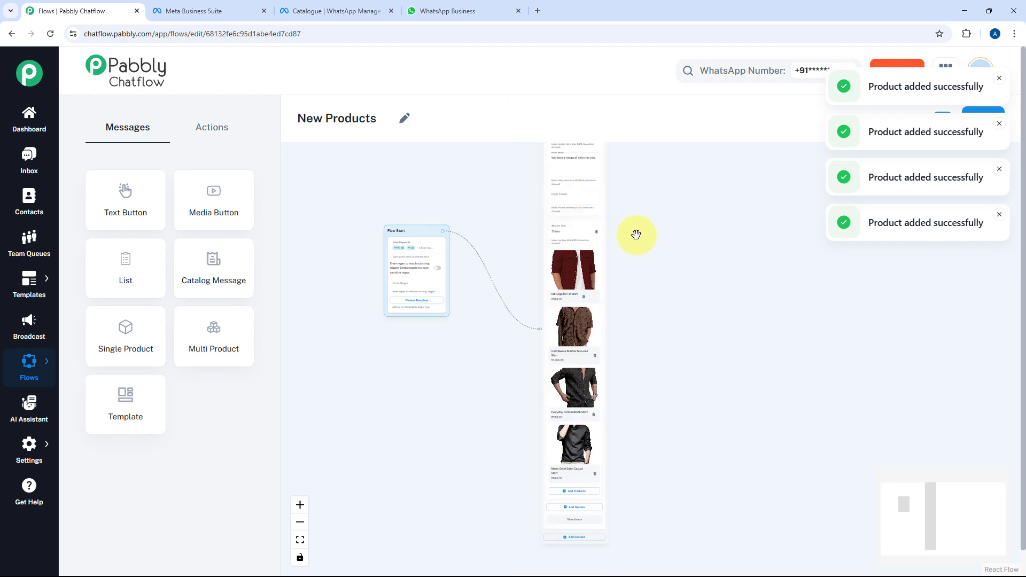
{"action": "scroll", "coordinate": [622, 252], "scroll_direction": "up", "scroll_amount": 2}
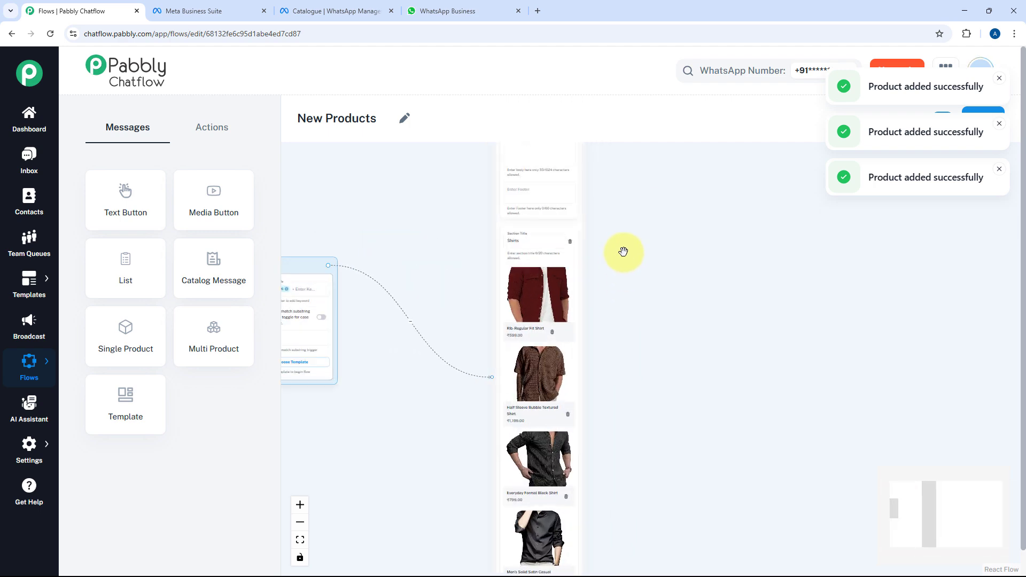
{"action": "scroll", "coordinate": [628, 271], "scroll_direction": "down", "scroll_amount": 2}
{"action": "scroll", "coordinate": [488, 265], "scroll_direction": "up", "scroll_amount": 5}
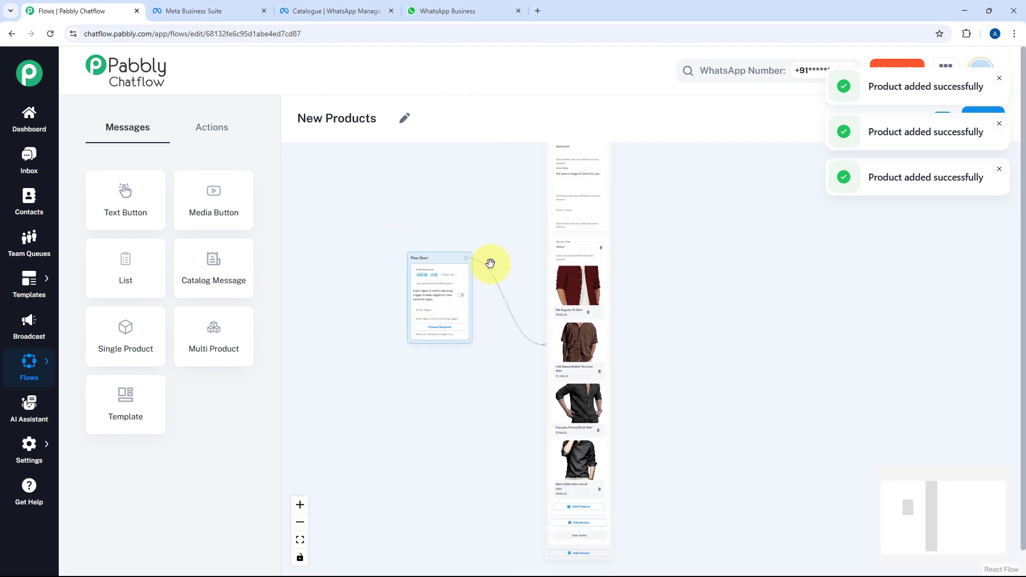
{"action": "scroll", "coordinate": [445, 257], "scroll_direction": "down", "scroll_amount": 1}
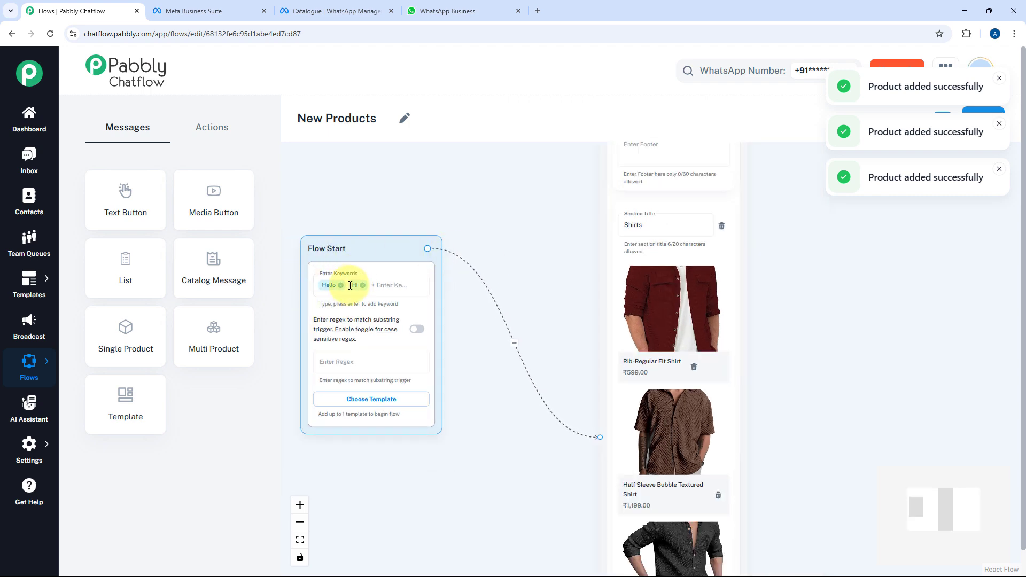
{"action": "left_click_drag", "start_coordinate": [479, 250], "coordinate": [447, 322]}
{"action": "scroll", "coordinate": [458, 271], "scroll_direction": "down", "scroll_amount": 3}
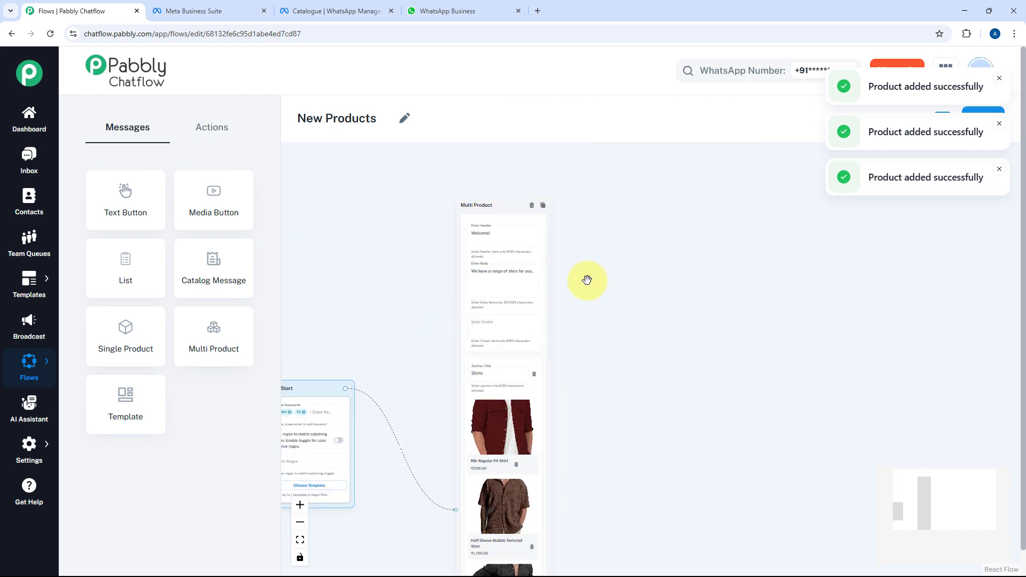
{"action": "left_click_drag", "start_coordinate": [556, 359], "coordinate": [632, 249]}
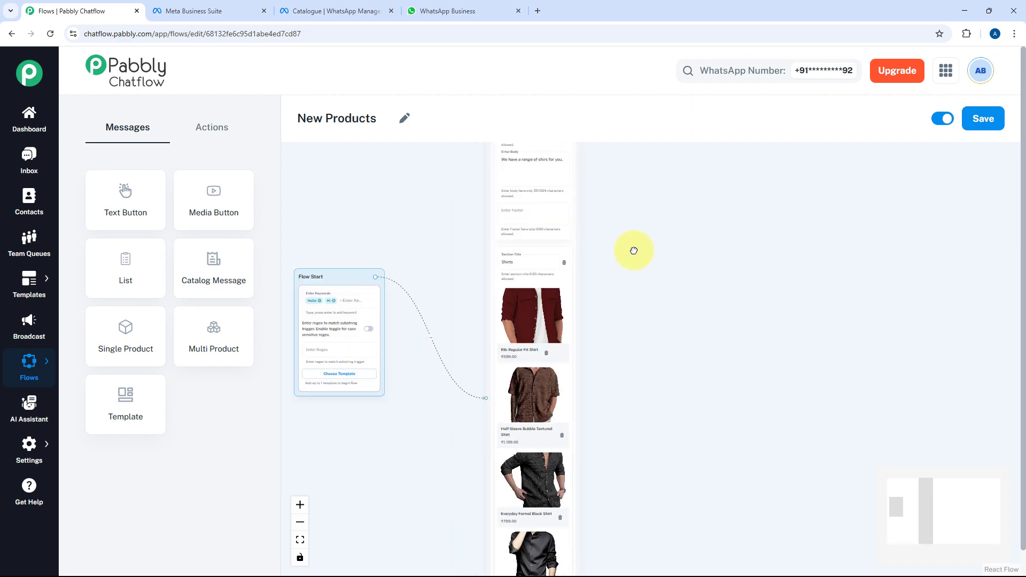
{"action": "scroll", "coordinate": [603, 272], "scroll_direction": "up", "scroll_amount": 3}
{"action": "left_click", "coordinate": [314, 7]}
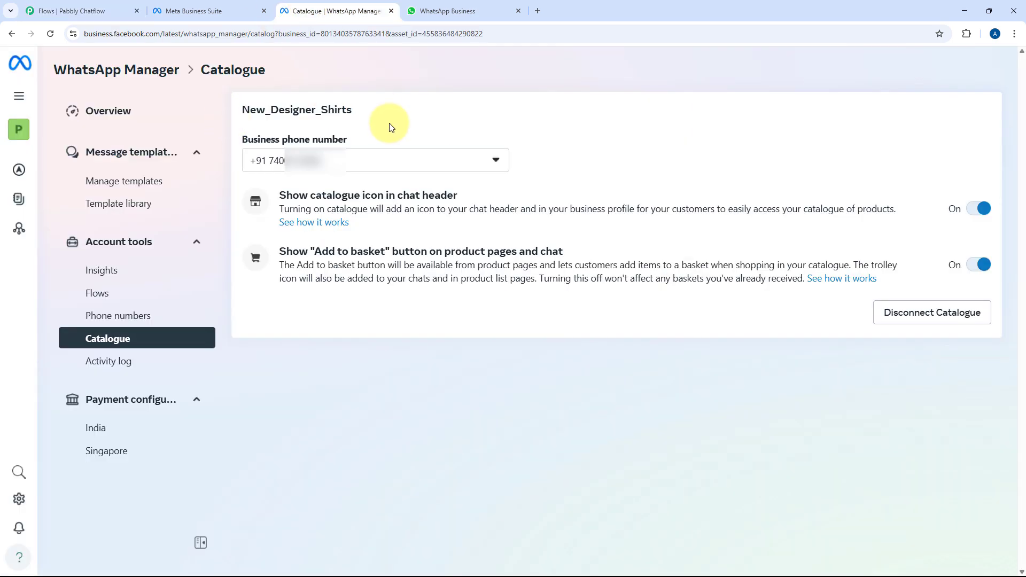
{"action": "left_click", "coordinate": [80, 11]}
{"action": "left_click_drag", "start_coordinate": [618, 298], "coordinate": [558, 279]}
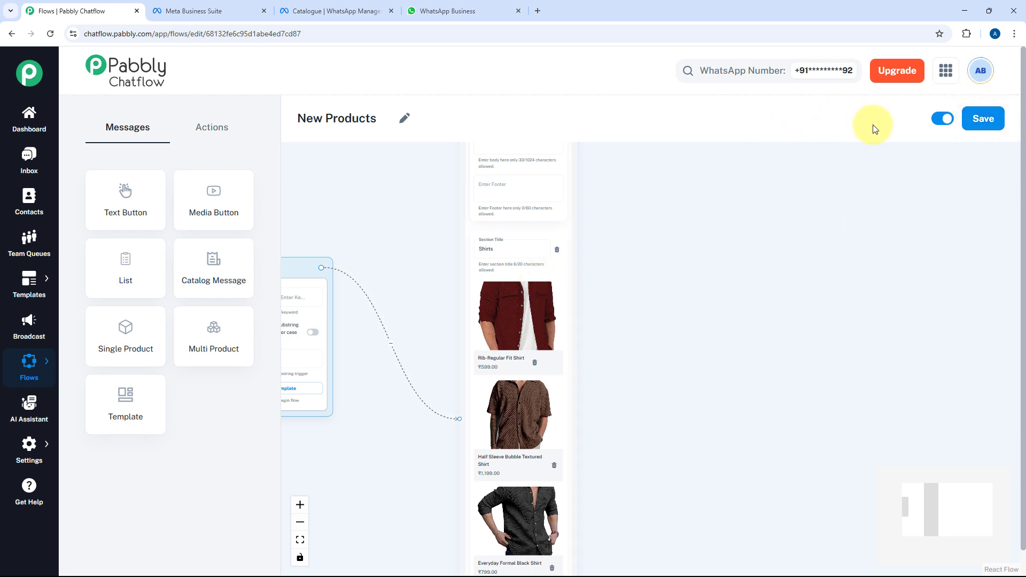
{"action": "scroll", "coordinate": [667, 248], "scroll_direction": "down", "scroll_amount": 6}
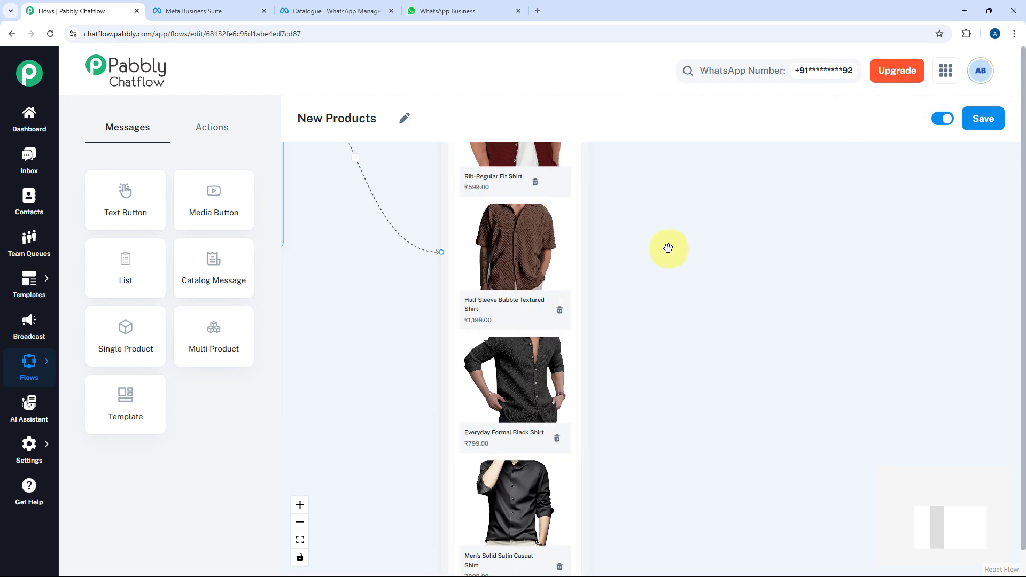
{"action": "scroll", "coordinate": [592, 172], "scroll_direction": "up", "scroll_amount": 1}
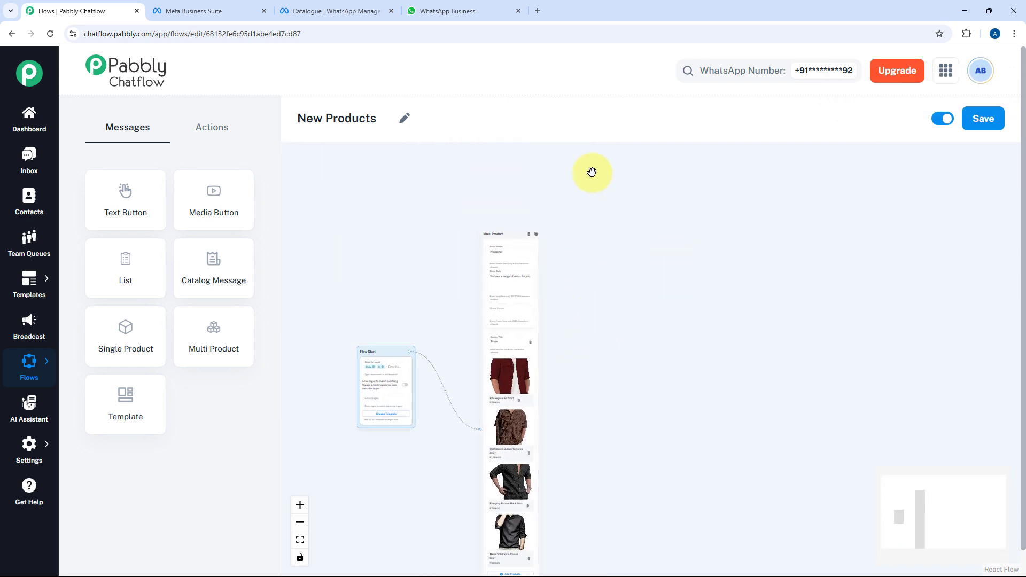
- Send 'Hello' in WhatsApp Web and receive the Welcome! four-shirt reply
{"action": "left_click", "coordinate": [474, 11]}
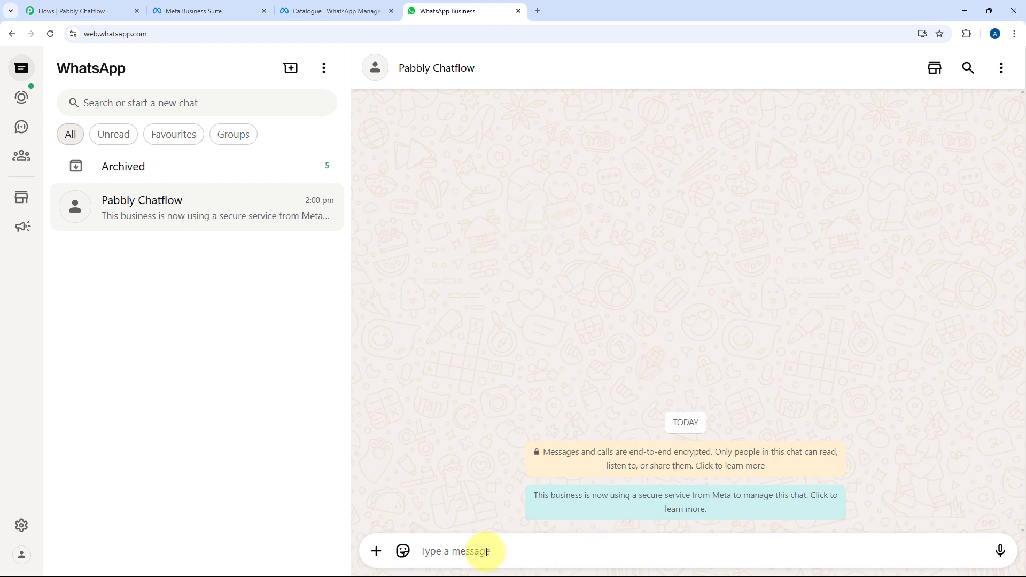
{"action": "key", "text": "ctrl+a"}
{"action": "type", "text": "He"}
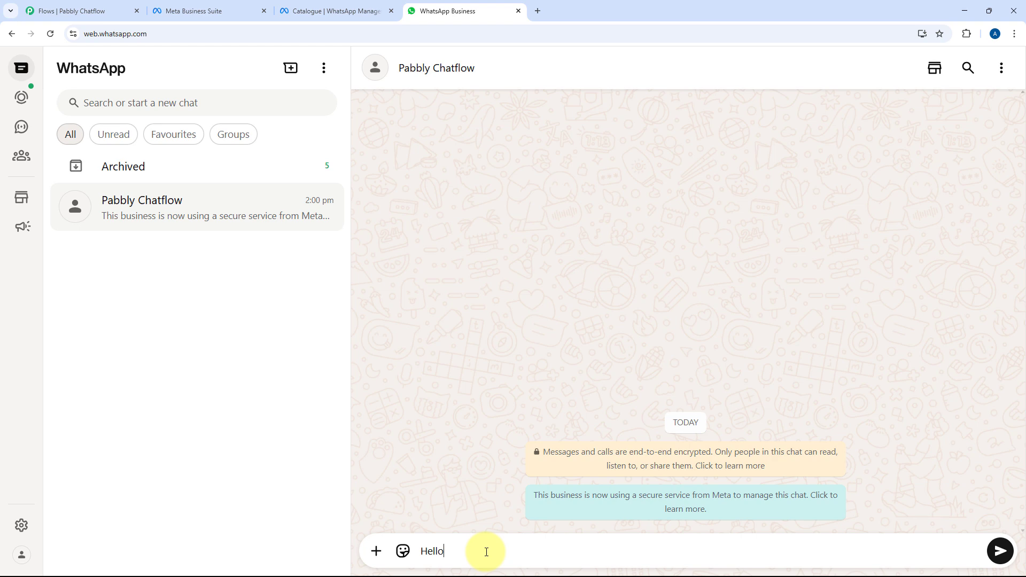
{"action": "key", "text": "Return"}
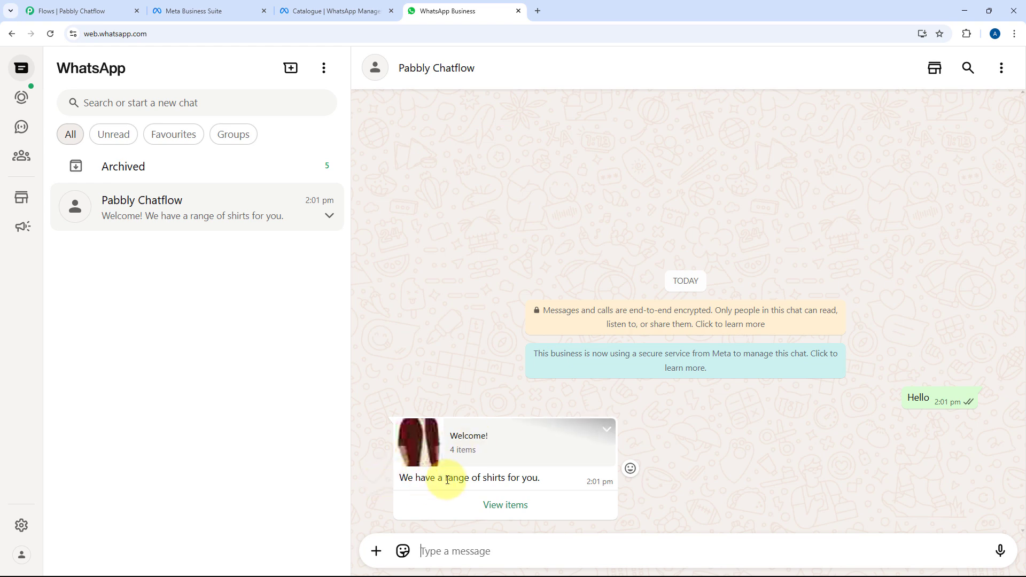
{"action": "left_click", "coordinate": [111, 5]}
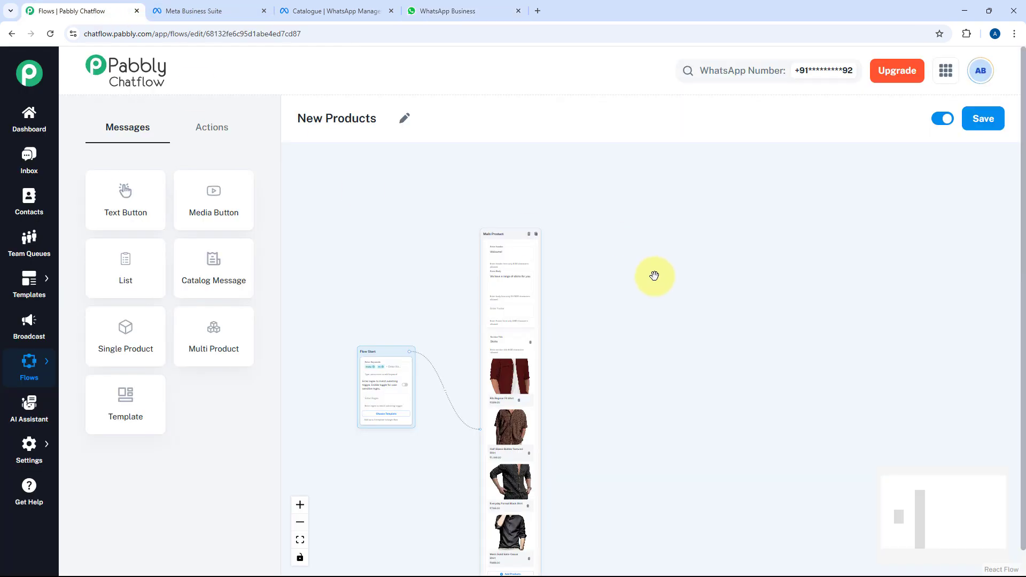
- Open the Welcome! reply's four-shirt list and compare it with the flow's Multi Product node
{"action": "scroll", "coordinate": [482, 283], "scroll_direction": "up", "scroll_amount": 5}
{"action": "left_click_drag", "start_coordinate": [467, 288], "coordinate": [554, 337]}
{"action": "scroll", "coordinate": [550, 326], "scroll_direction": "up", "scroll_amount": 2}
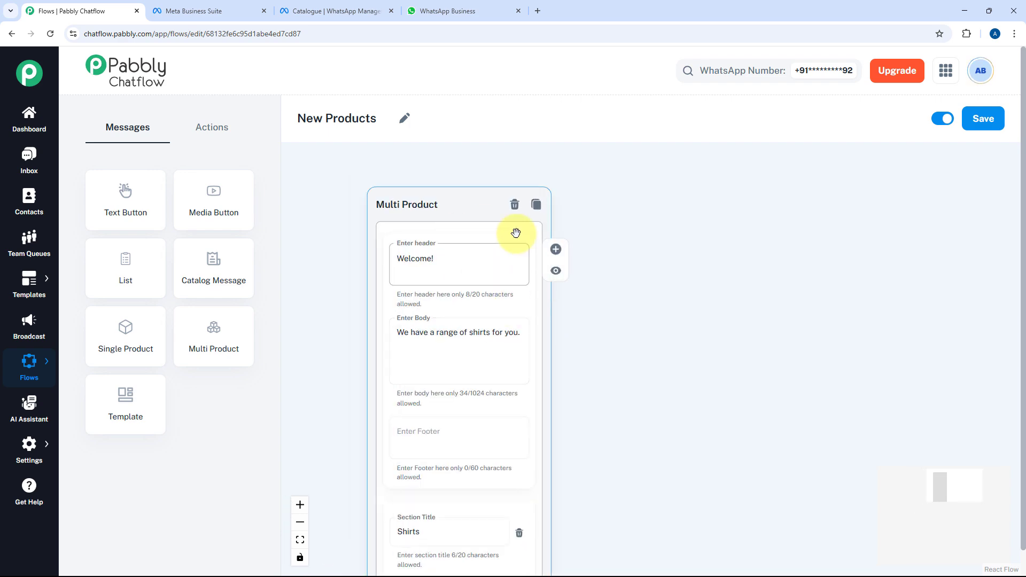
{"action": "left_click", "coordinate": [420, 11]}
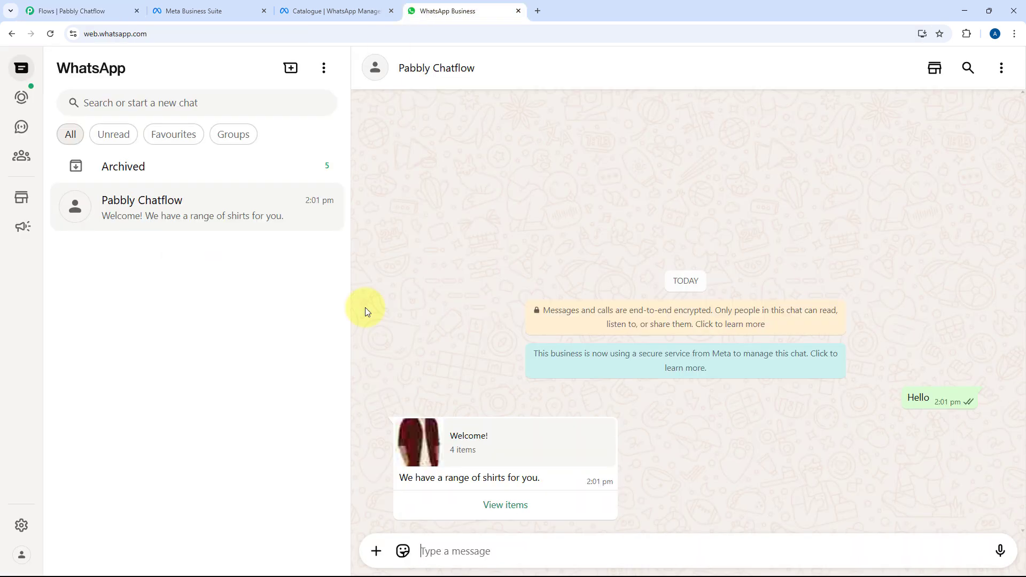
{"action": "left_click", "coordinate": [515, 513]}
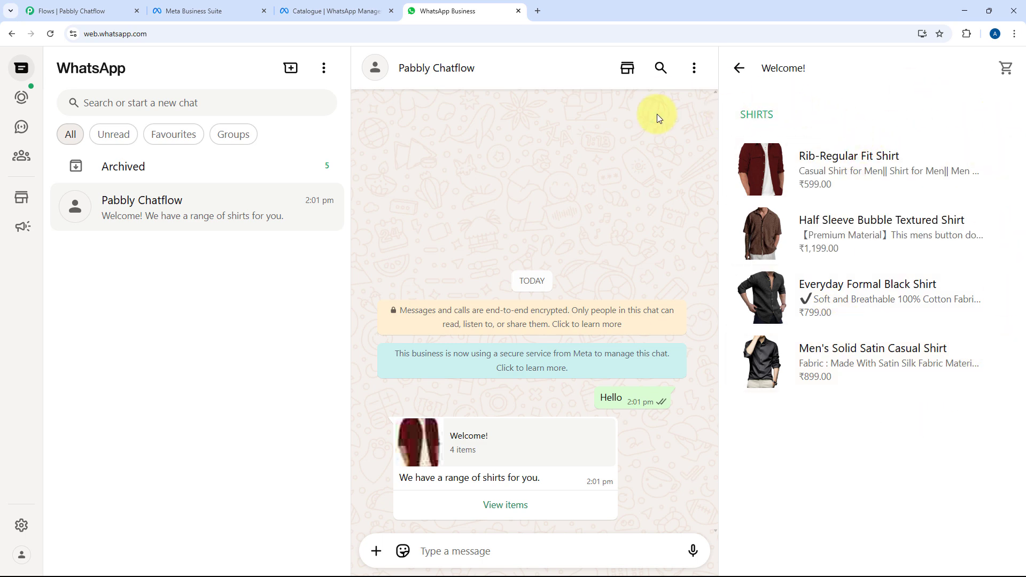
{"action": "left_click", "coordinate": [80, 11]}
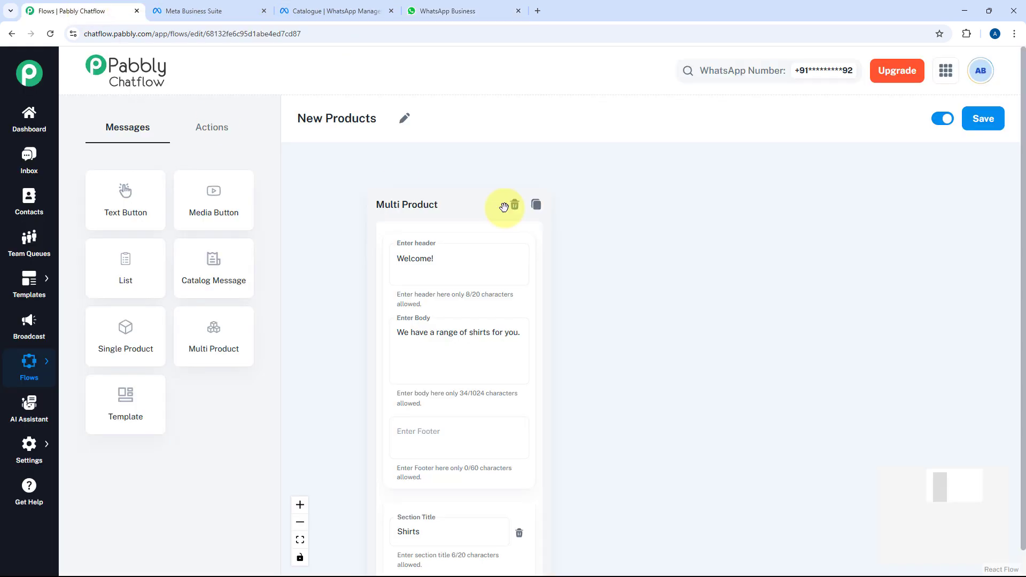
{"action": "scroll", "coordinate": [580, 254], "scroll_direction": "down", "scroll_amount": 10}
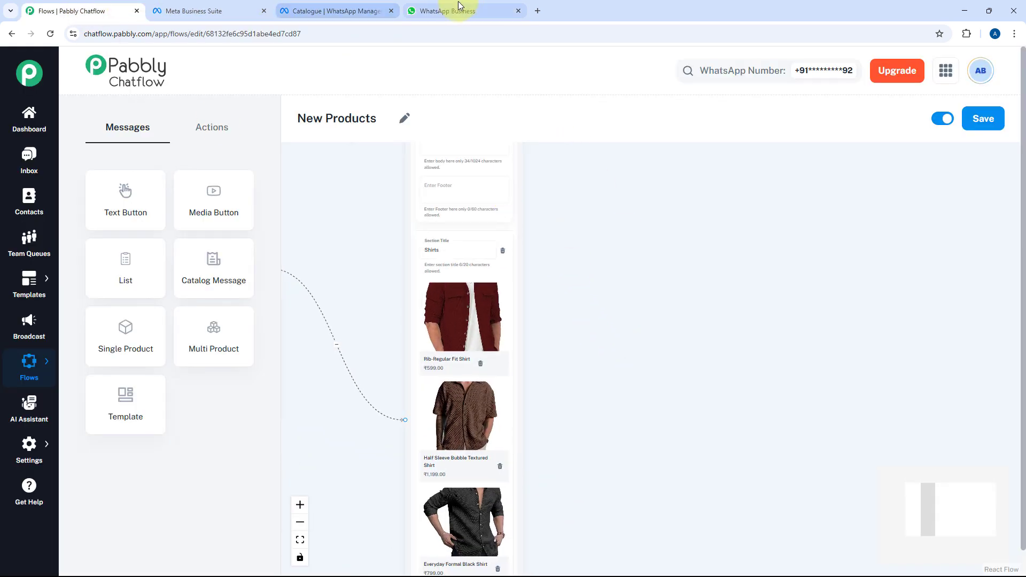
{"action": "left_click", "coordinate": [458, 11]}
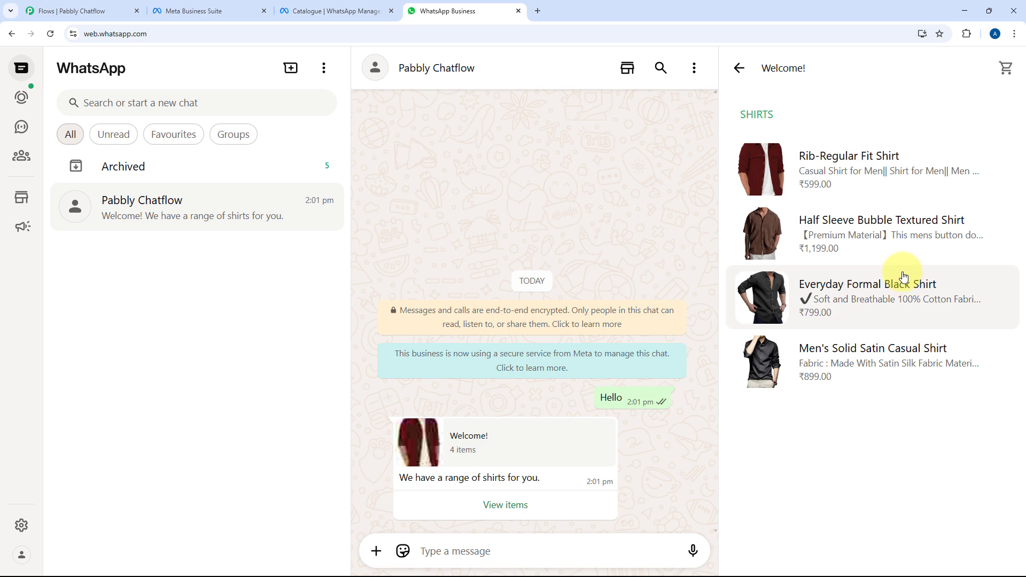
- Add two Half Sleeve Bubble Textured Shirts to the WhatsApp cart
{"action": "left_click", "coordinate": [889, 234]}
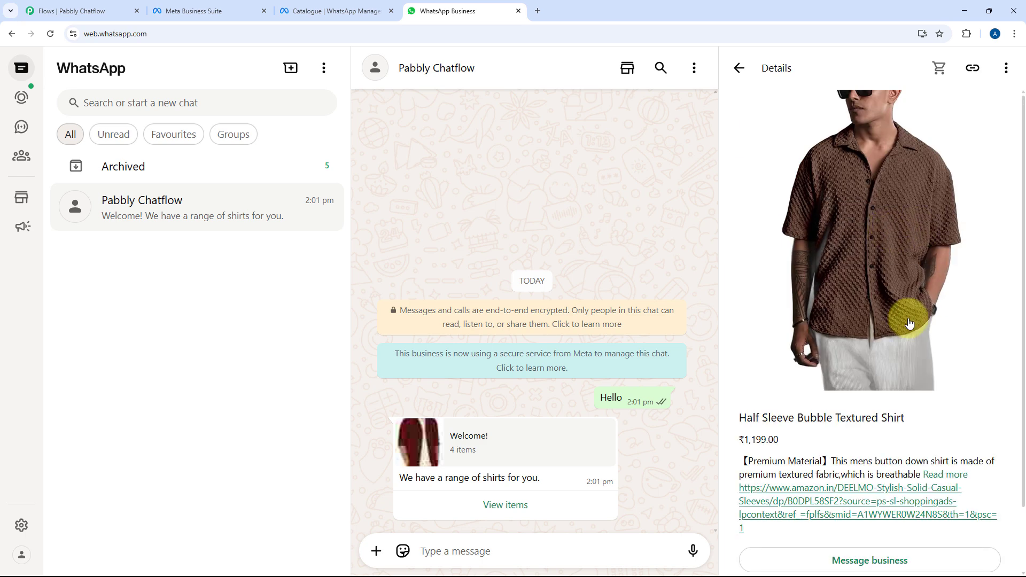
{"action": "scroll", "coordinate": [909, 326], "scroll_direction": "down", "scroll_amount": 2}
{"action": "left_click", "coordinate": [896, 536]}
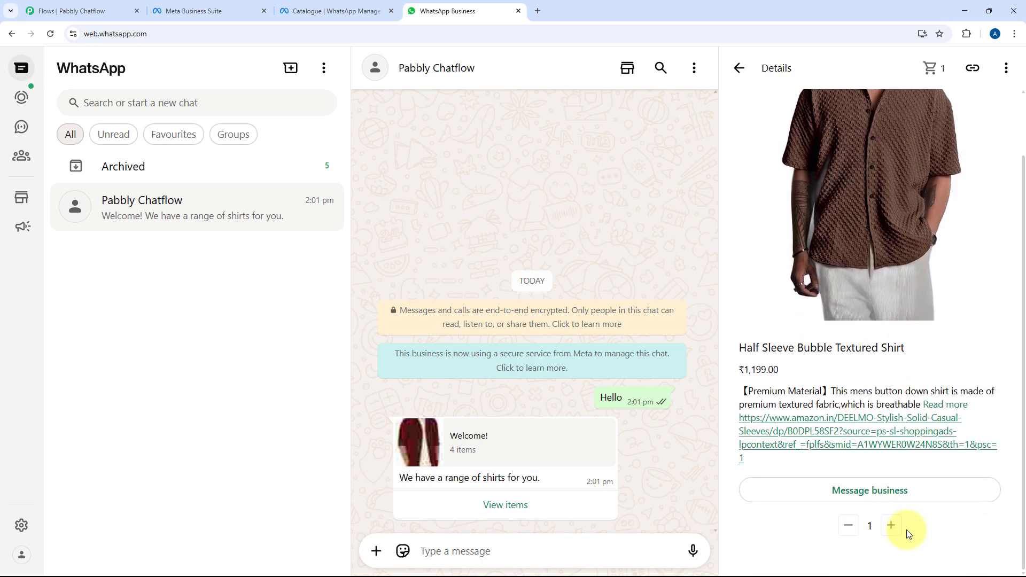
{"action": "left_click", "coordinate": [898, 533]}
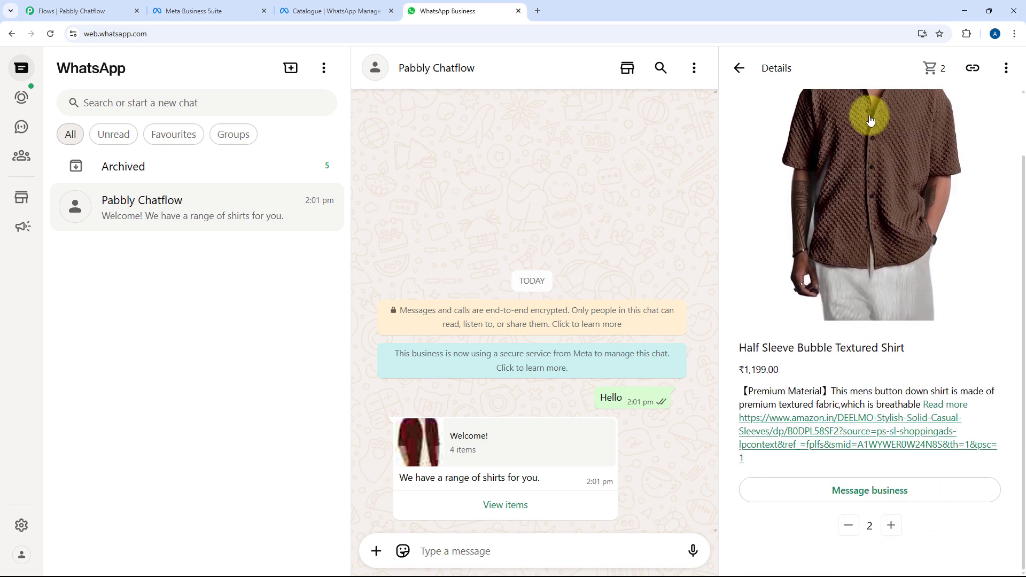
{"action": "left_click", "coordinate": [739, 68]}
- Add one Everyday Formal Black Shirt and send the ₹3,197 cart to the business
{"action": "left_click", "coordinate": [857, 300]}
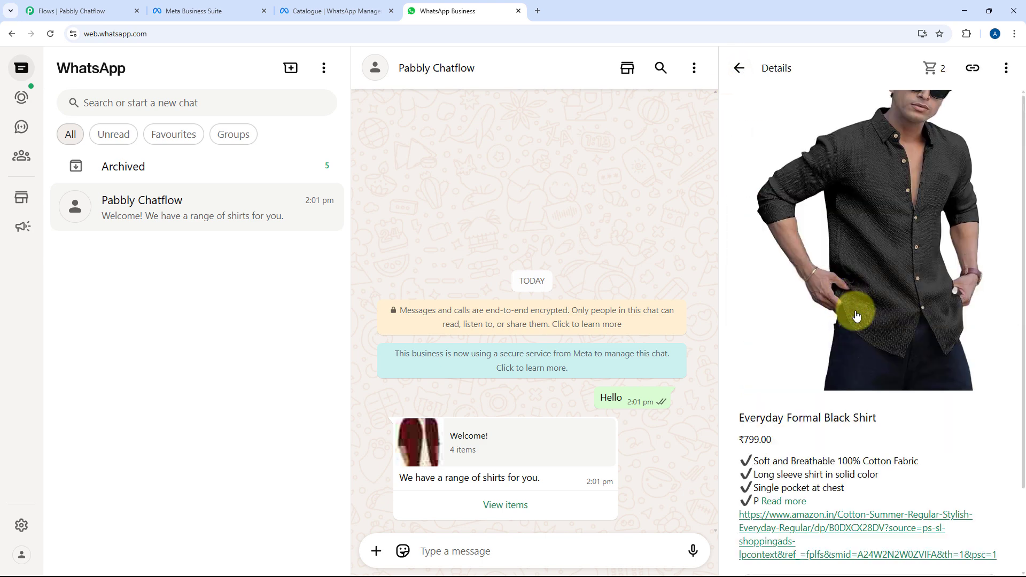
{"action": "scroll", "coordinate": [860, 327], "scroll_direction": "down", "scroll_amount": 2}
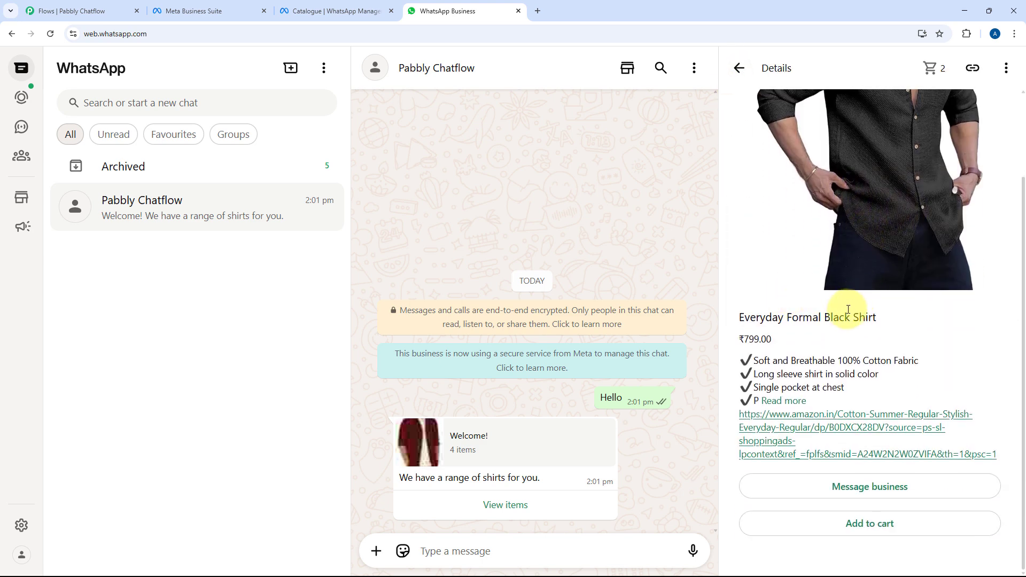
{"action": "left_click", "coordinate": [905, 528]}
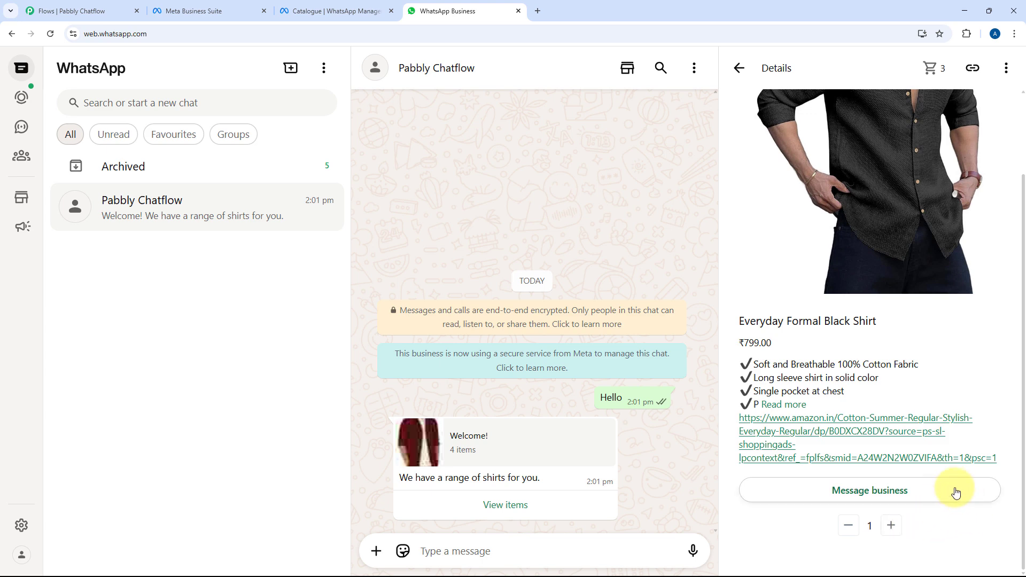
{"action": "scroll", "coordinate": [957, 246], "scroll_direction": "up", "scroll_amount": 2}
{"action": "left_click", "coordinate": [738, 69]}
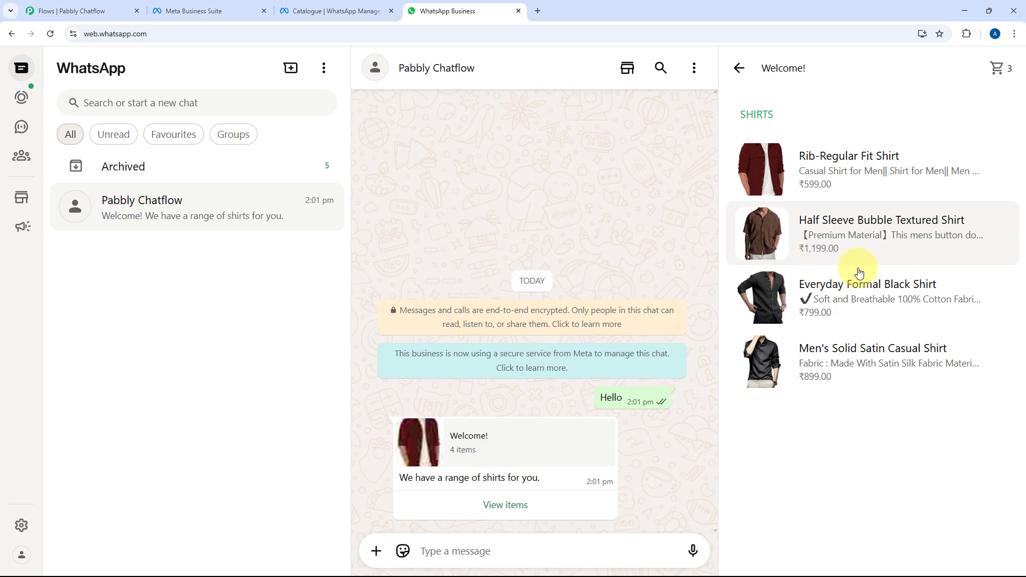
{"action": "left_click", "coordinate": [996, 71]}
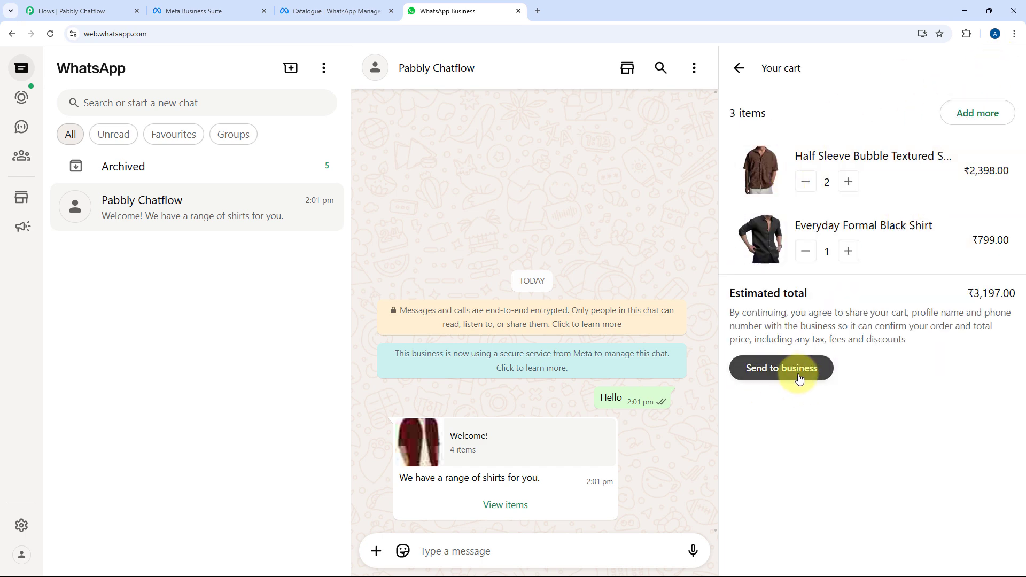
{"action": "left_click", "coordinate": [797, 374]}
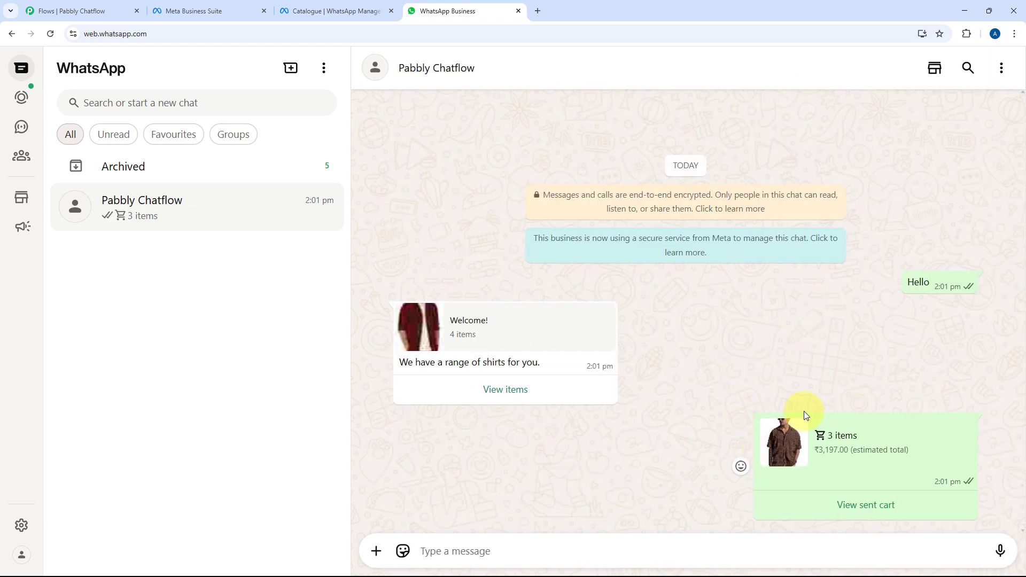
- Open the Pabbly Chatflow Inbox in a new browser tab
{"action": "left_click", "coordinate": [76, 14]}
{"action": "right_click", "coordinate": [22, 160]}
{"action": "left_click", "coordinate": [37, 169]}
{"action": "left_click", "coordinate": [203, 7]}
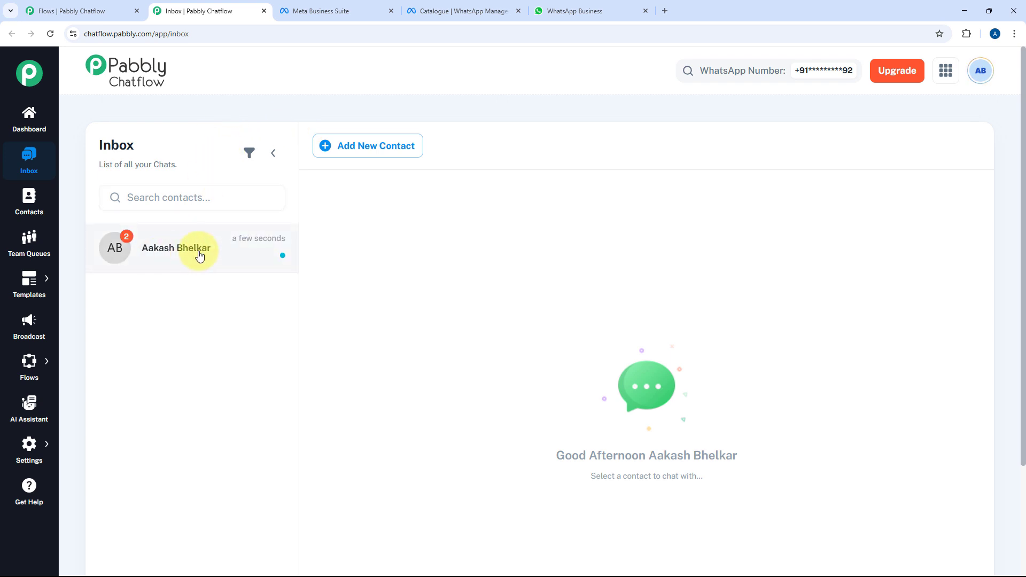
- Open the customer's conversation and view the sent 3-item cart totalling INR 3,197
{"action": "left_click", "coordinate": [200, 256]}
{"action": "scroll", "coordinate": [522, 298], "scroll_direction": "up", "scroll_amount": 3}
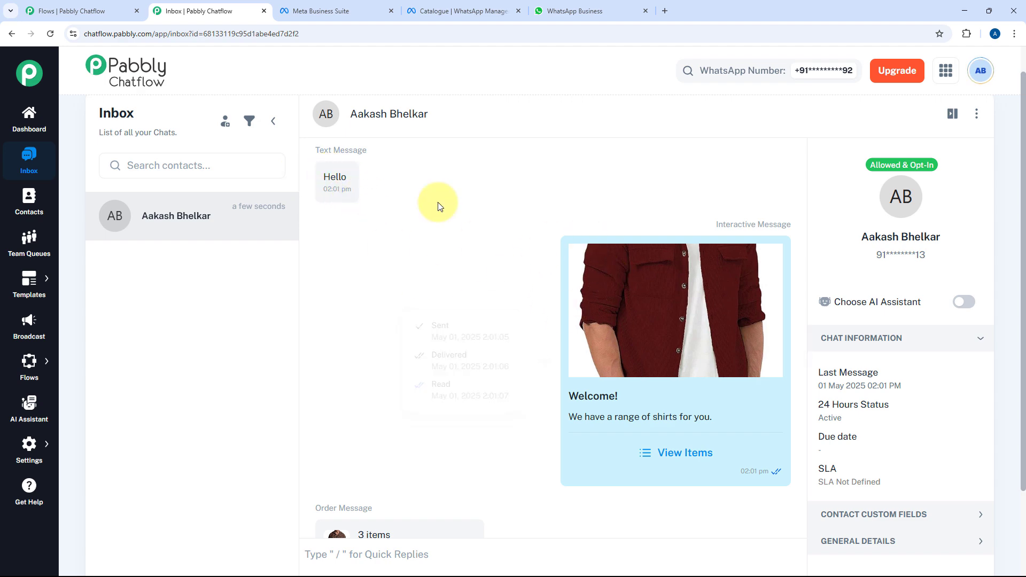
{"action": "mouse_move", "coordinate": [660, 332]}
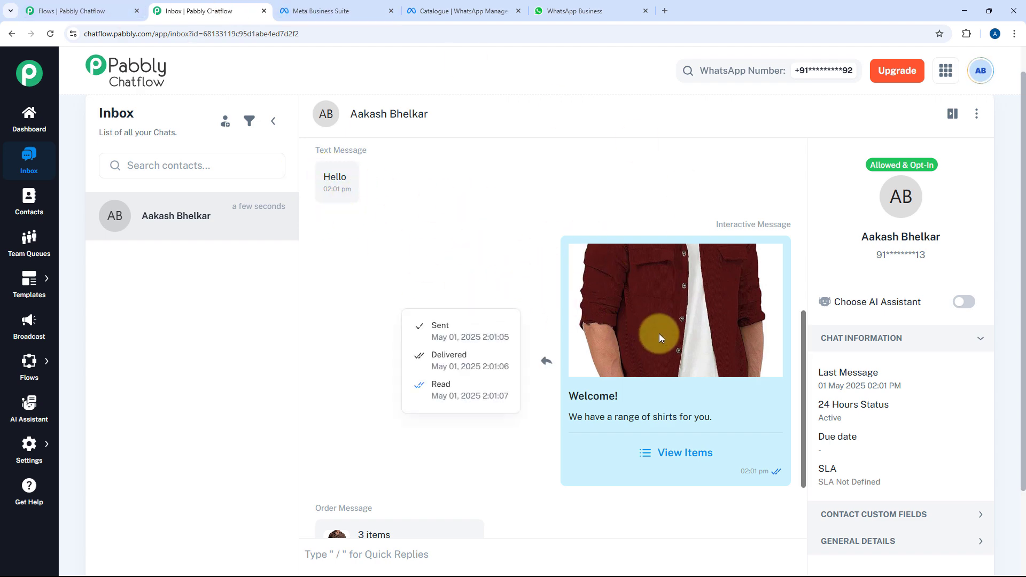
{"action": "scroll", "coordinate": [561, 321], "scroll_direction": "down", "scroll_amount": 2}
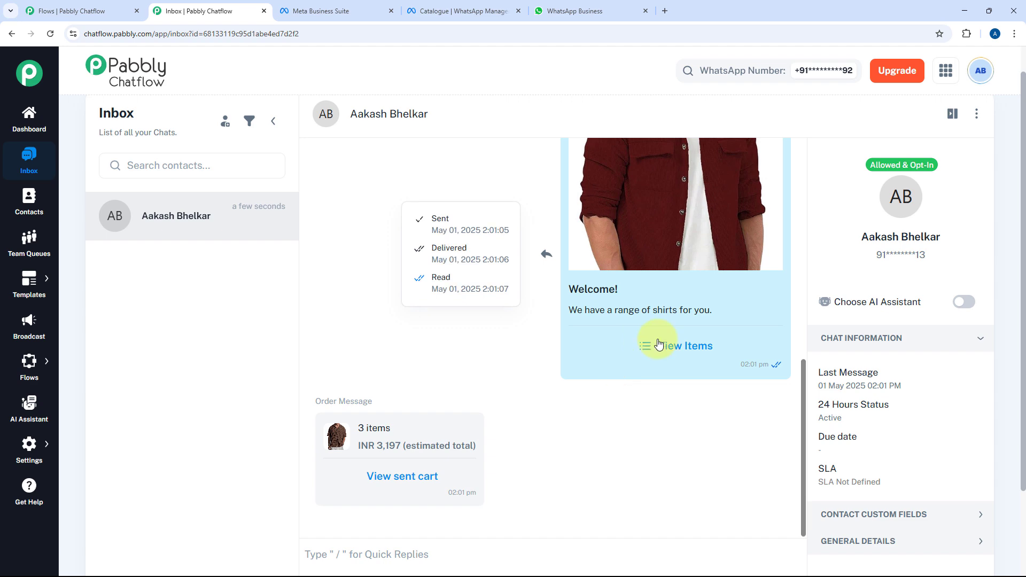
{"action": "scroll", "coordinate": [407, 406], "scroll_direction": "down", "scroll_amount": 1}
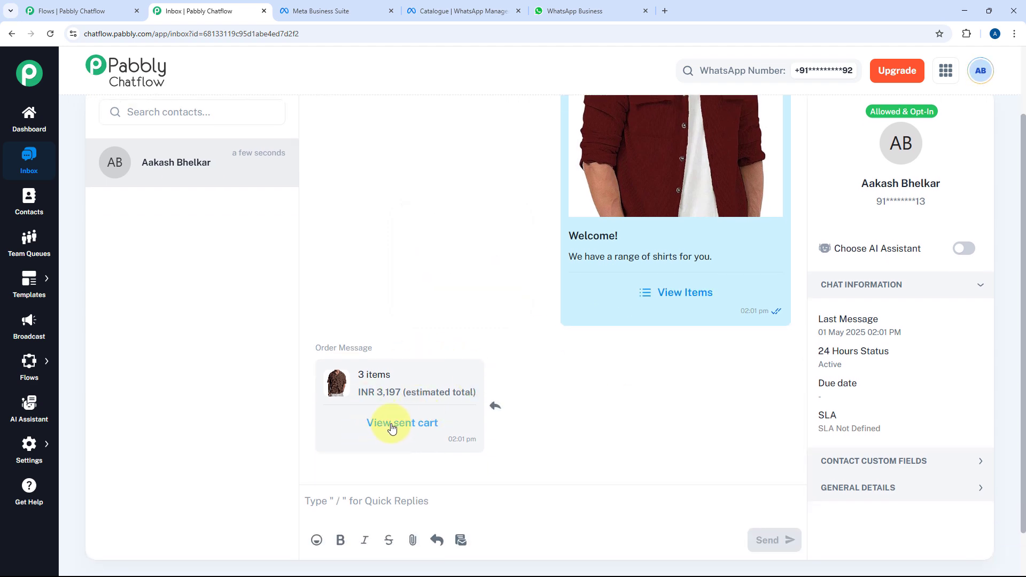
{"action": "left_click", "coordinate": [392, 425]}
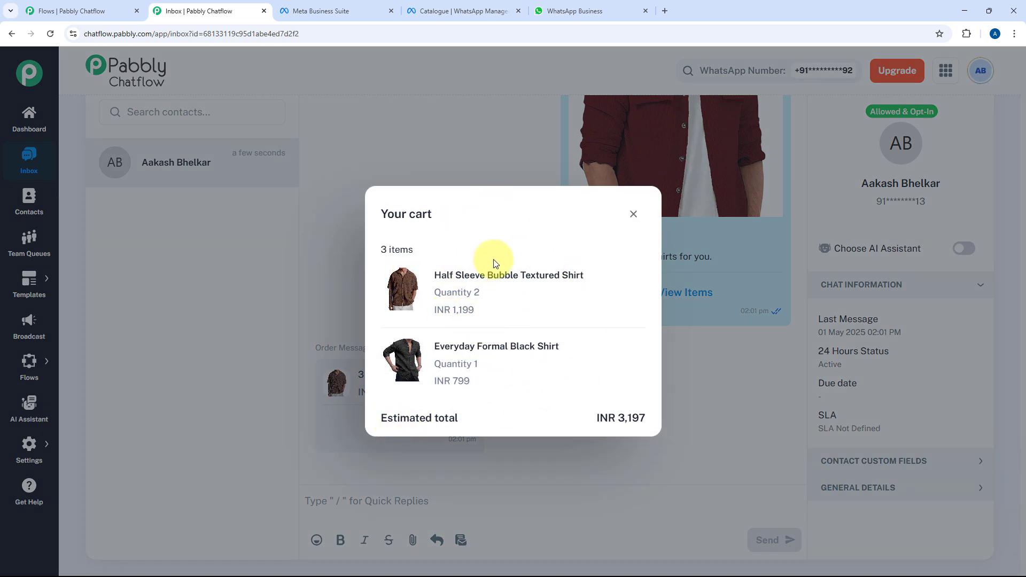
{"action": "left_click_drag", "start_coordinate": [603, 418], "coordinate": [665, 416]}
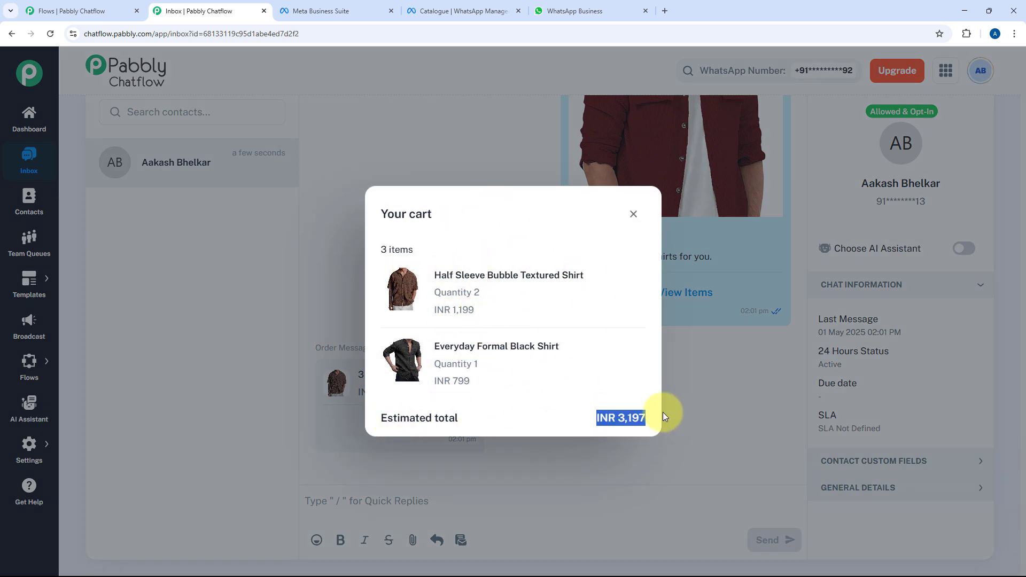
{"action": "left_click", "coordinate": [634, 268]}
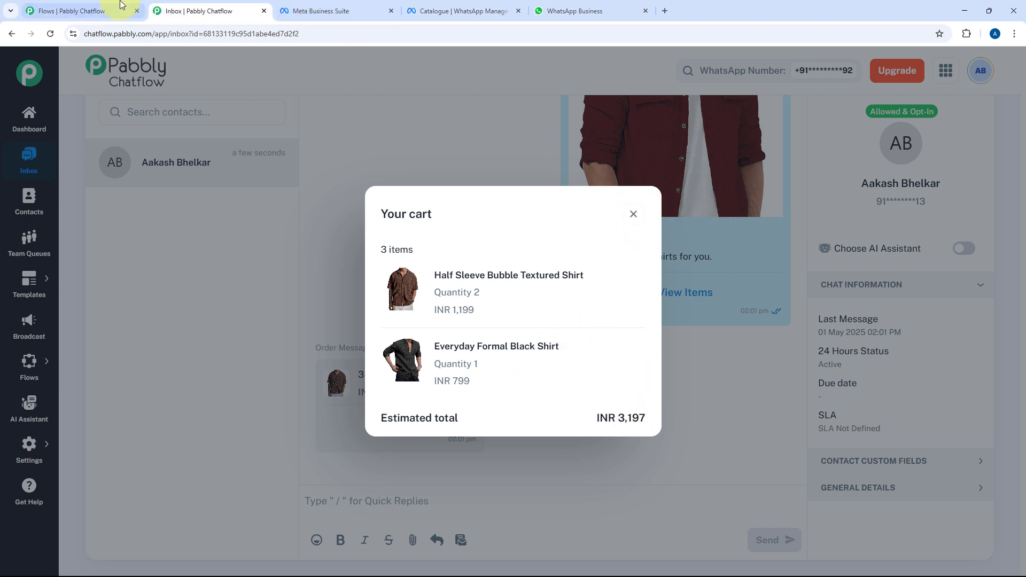
- Return to the flow editor tab and open the Catalog page
{"action": "left_click", "coordinate": [86, 11]}
{"action": "mouse_move", "coordinate": [47, 364]}
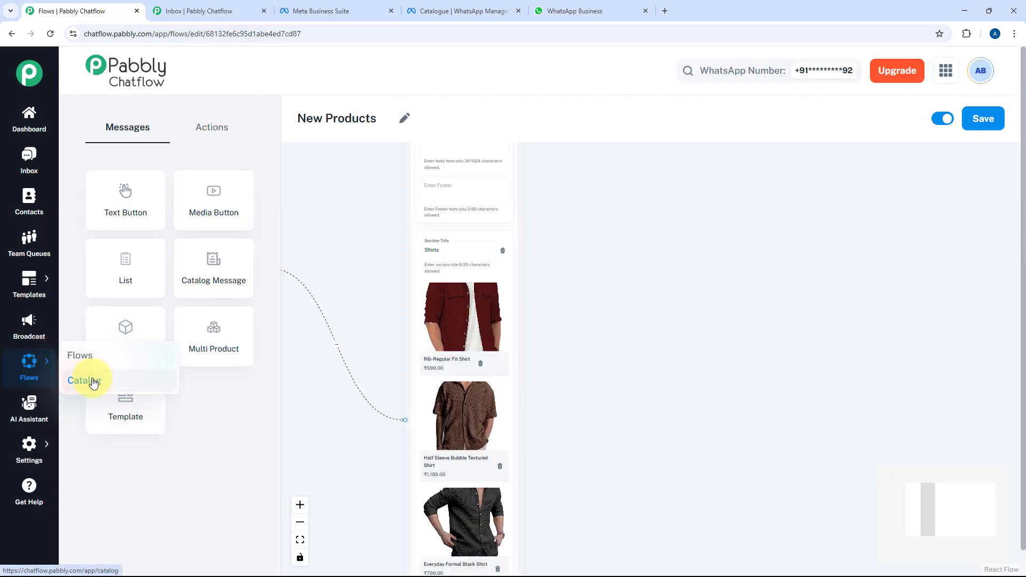
{"action": "left_click", "coordinate": [80, 381]}
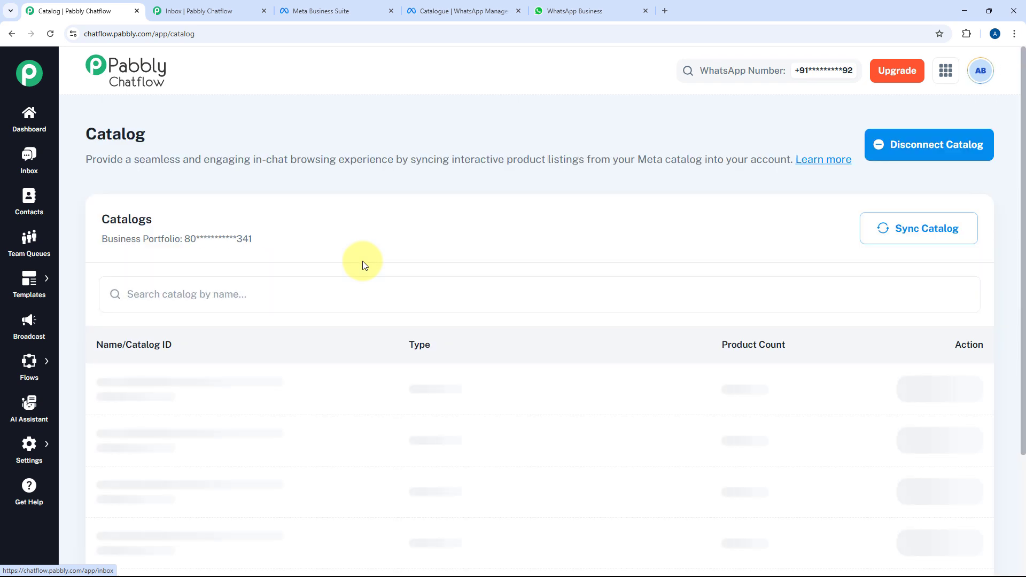